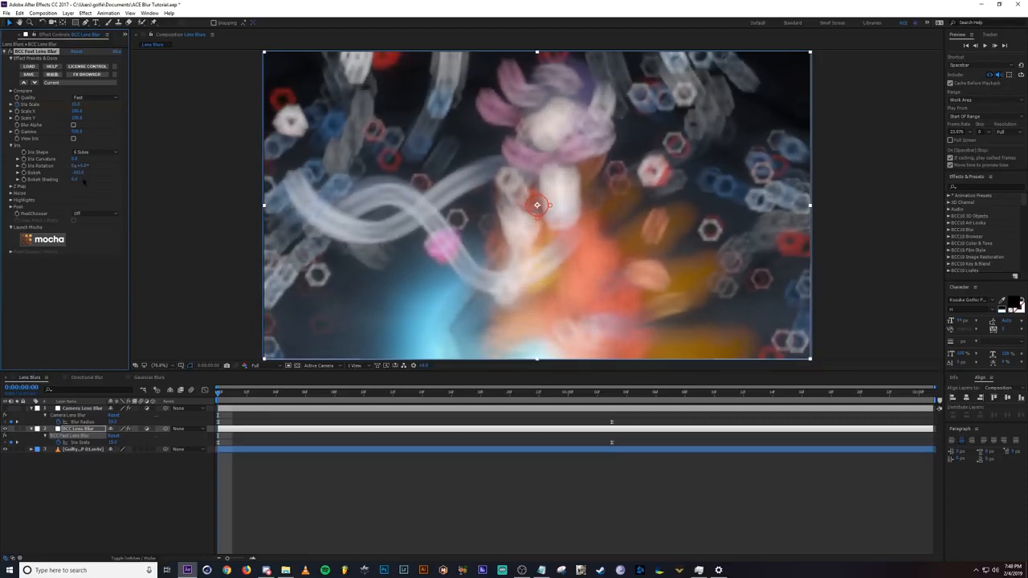
Try extreme Bokeh and Bokeh Shading values on the BCC Fast Lens Blur and reset Bokeh Shading to 0.
left_click_drag(78, 173, 2, 178)
left_click_drag(78, 172, 186, 176)
left_click_drag(74, 180, 183, 183)
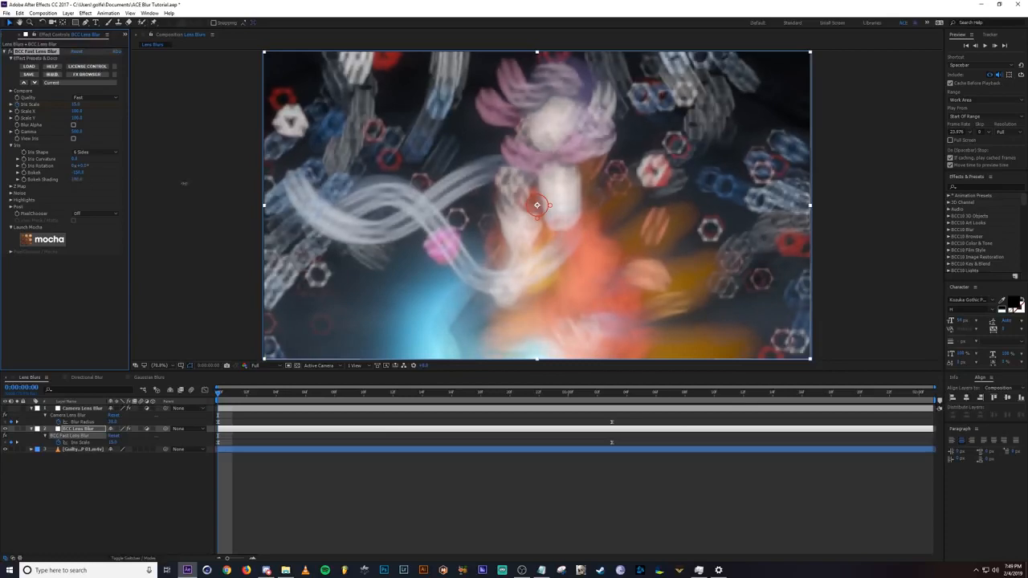
left_click(76, 179)
type("0")
left_click(101, 179)
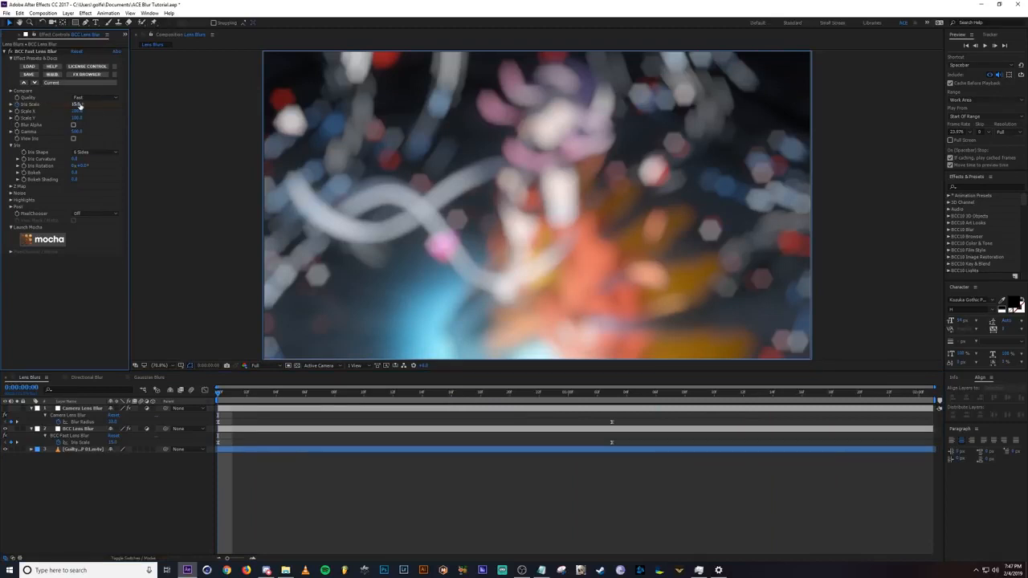
Try higher Iris Scale and Scale X values on the BCC Fast Lens Blur and undo the change.
mouse_move(77, 104)
left_mouse_down()
mouse_move(59, 105)
mouse_move(89, 107)
left_mouse_up()
left_click_drag(78, 111, 121, 111)
key("ctrl+z")
Compare low and high Gamma values on the BCC Fast Lens Blur and return Gamma to 500.
left_click_drag(78, 132, 2, 131)
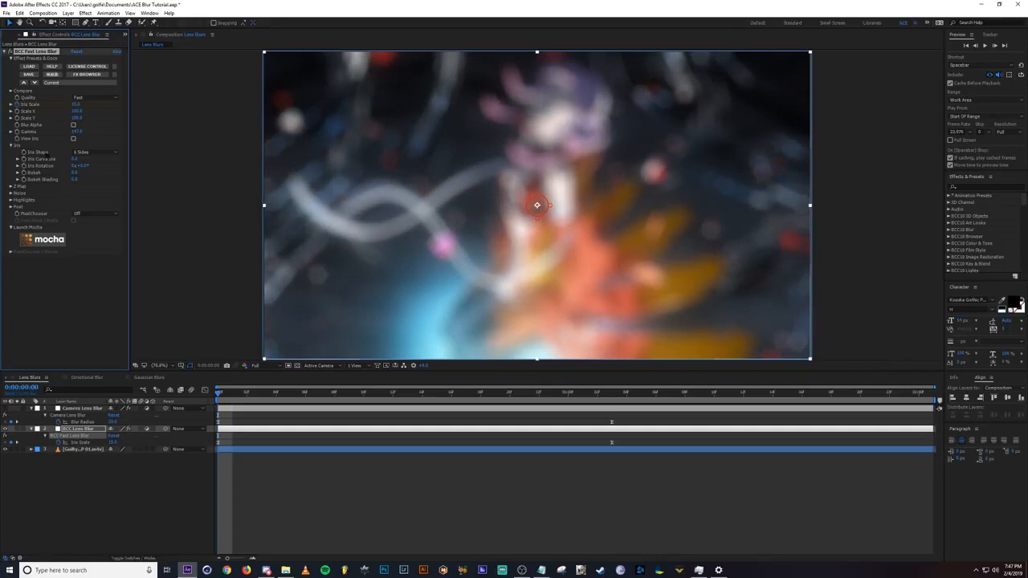
left_click_drag(79, 132, 212, 130)
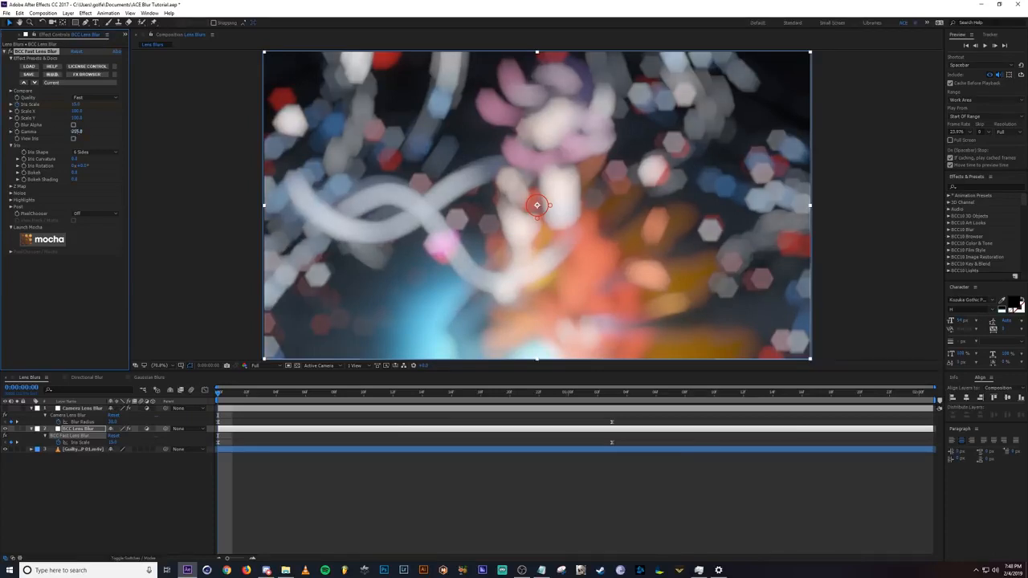
left_click(76, 131)
type("100")
left_click(106, 134)
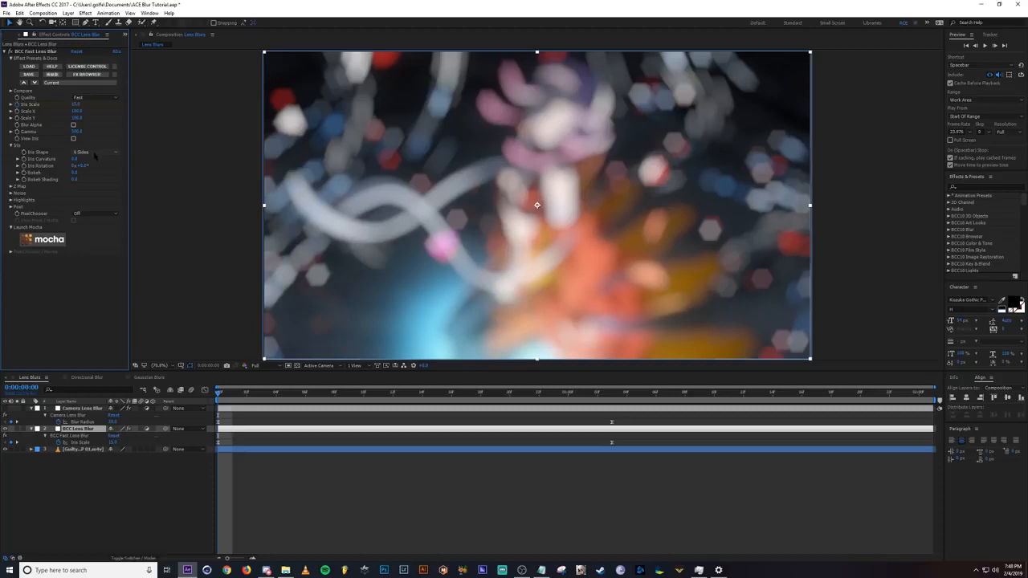
Change the BCC Fast Lens Blur's Iris Shape to 3 Sides and try rotating the iris.
left_click(95, 155)
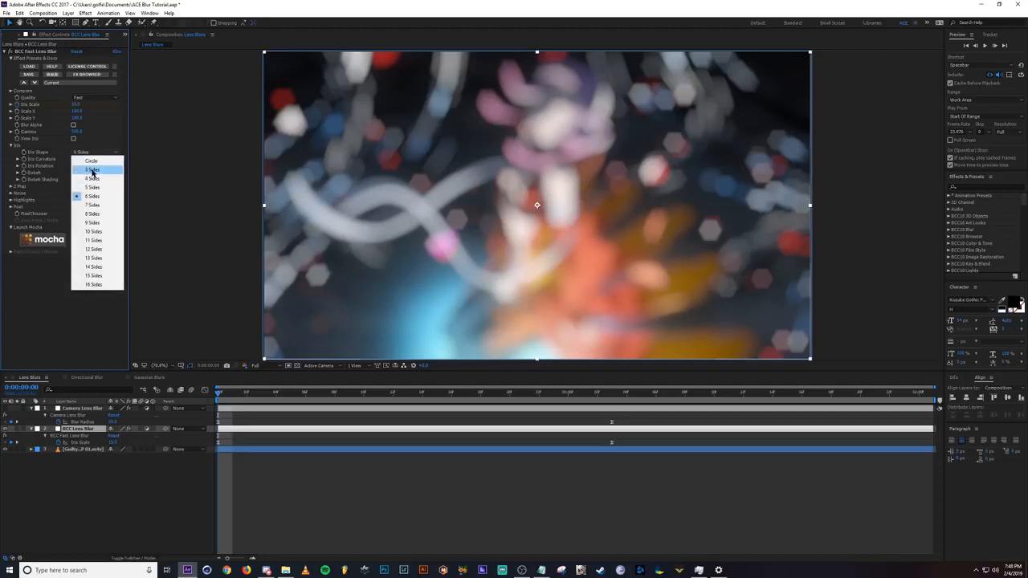
left_click(93, 170)
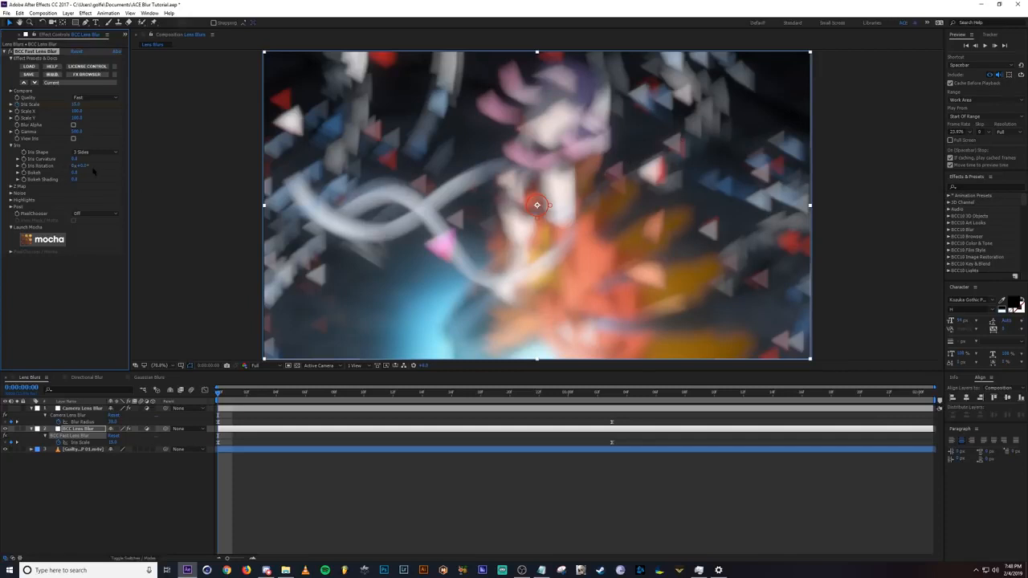
left_click_drag(81, 166, 209, 172)
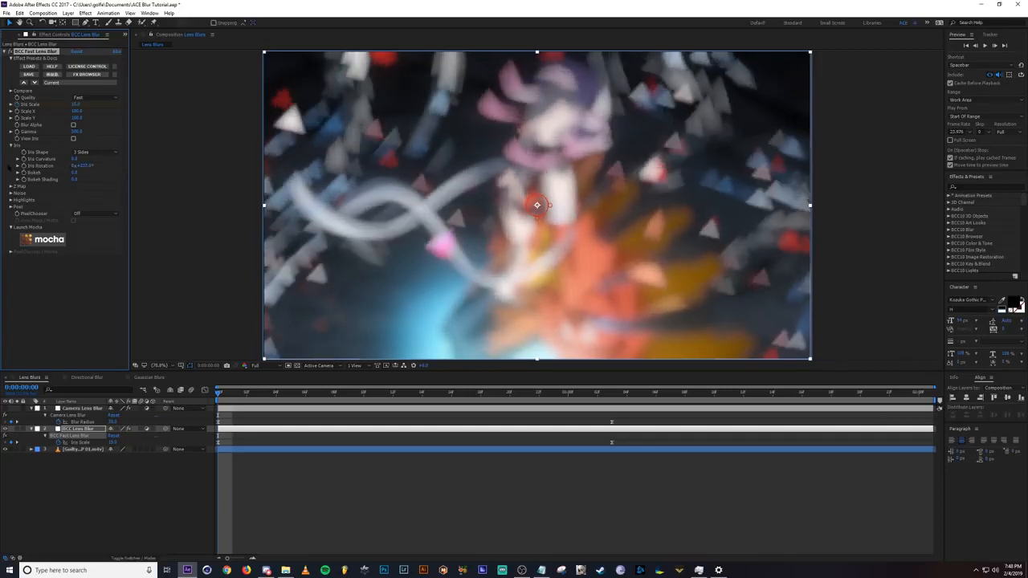
Try the Iris Shape with 7 Sides and return it to 6 Sides.
left_click(90, 152)
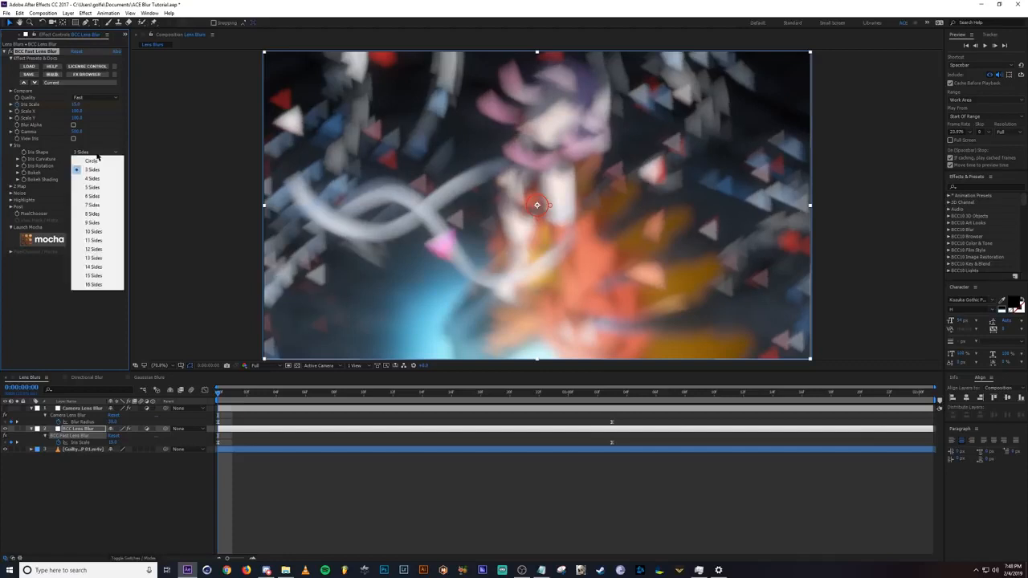
left_click(94, 205)
left_click(90, 152)
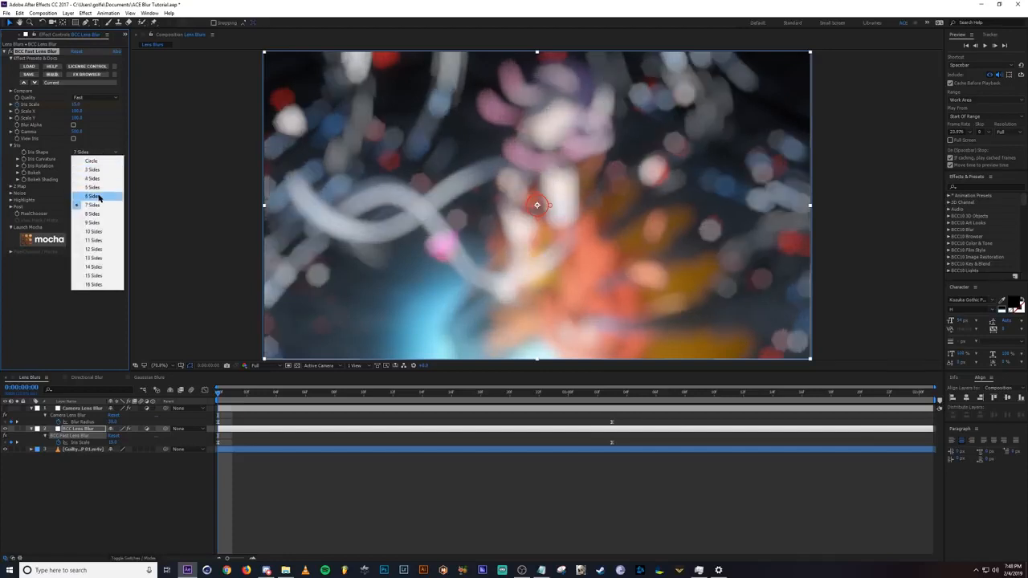
left_click(94, 194)
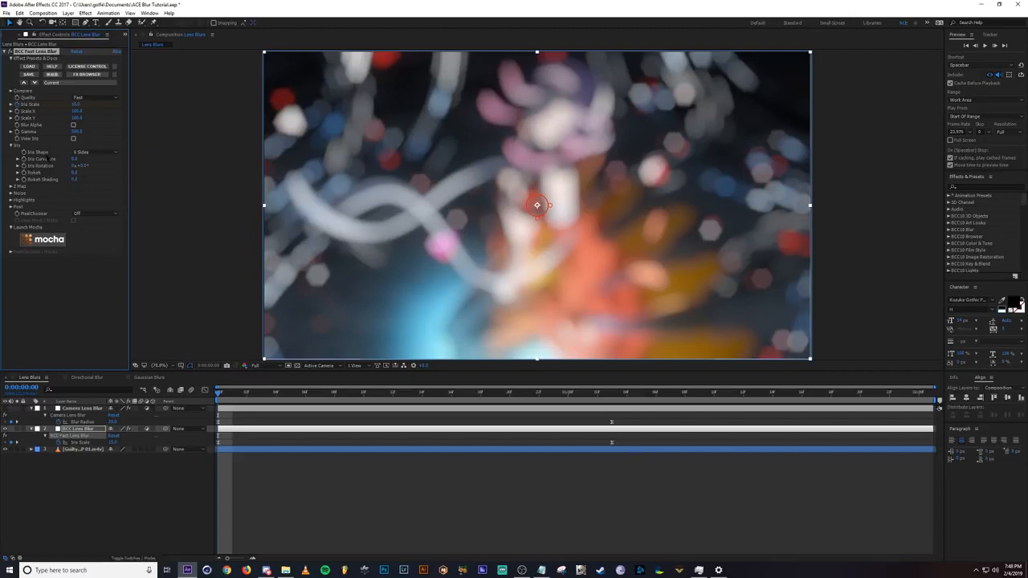
Test negative and positive Bokeh values to compare how hollow the hexagonal highlights look.
left_click_drag(76, 174, 42, 175)
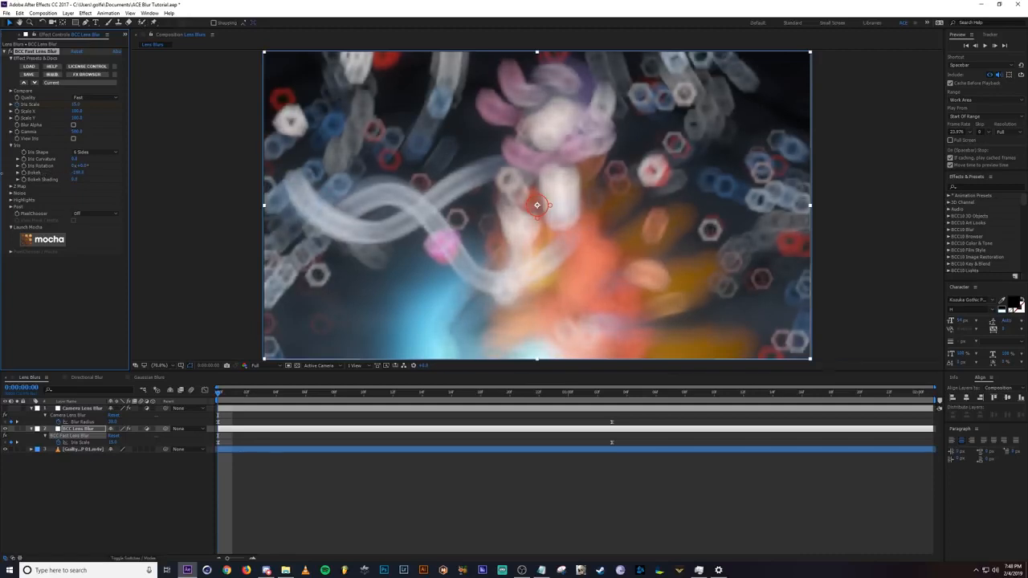
left_click_drag(77, 173, 99, 171)
key("ctrl+z")
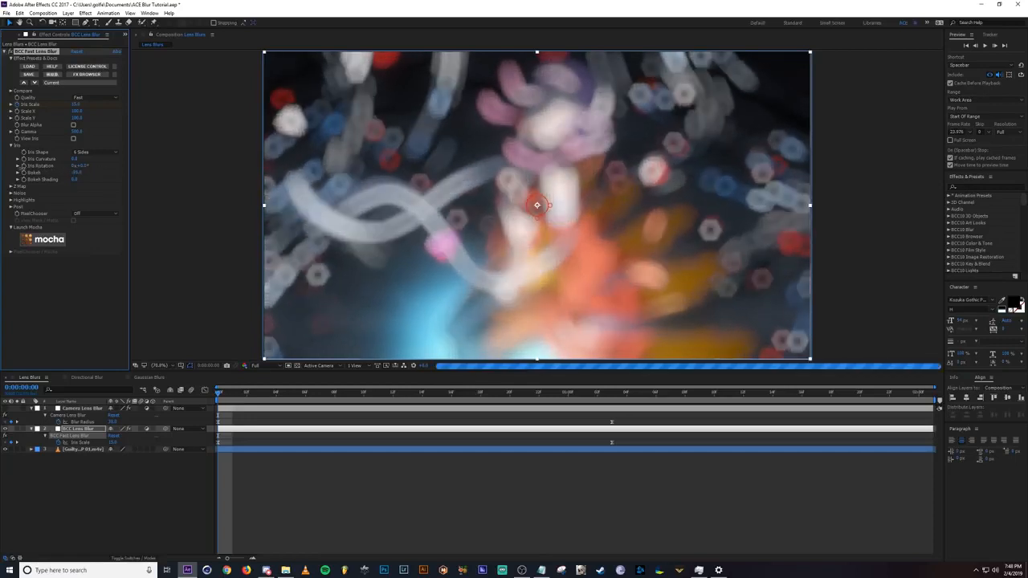
left_click_drag(23, 167, 1, 166)
left_click(94, 184)
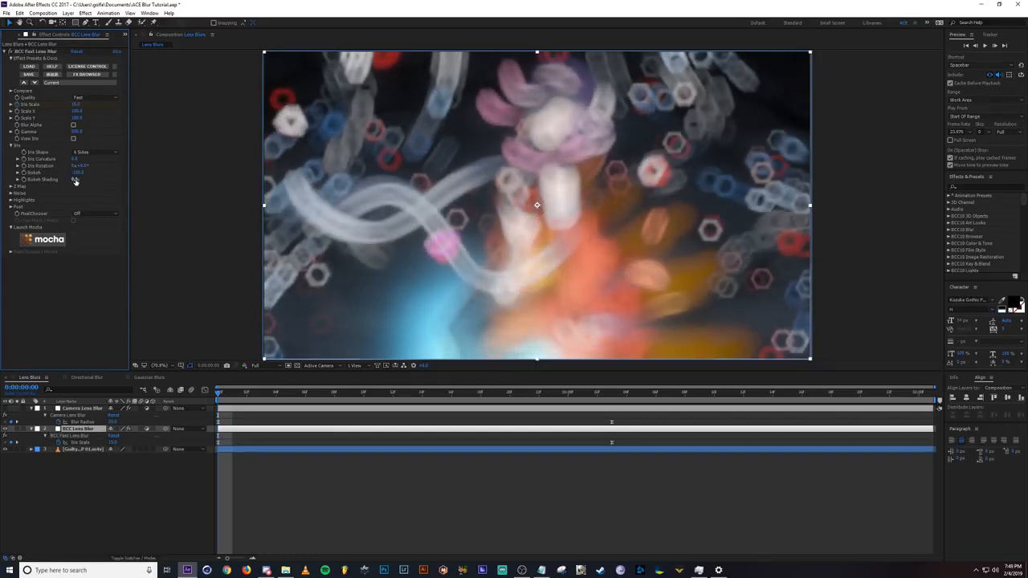
Try a maximum Bokeh Shading and reset both Bokeh Shading and Bokeh to 0.
left_click_drag(74, 180, 131, 177)
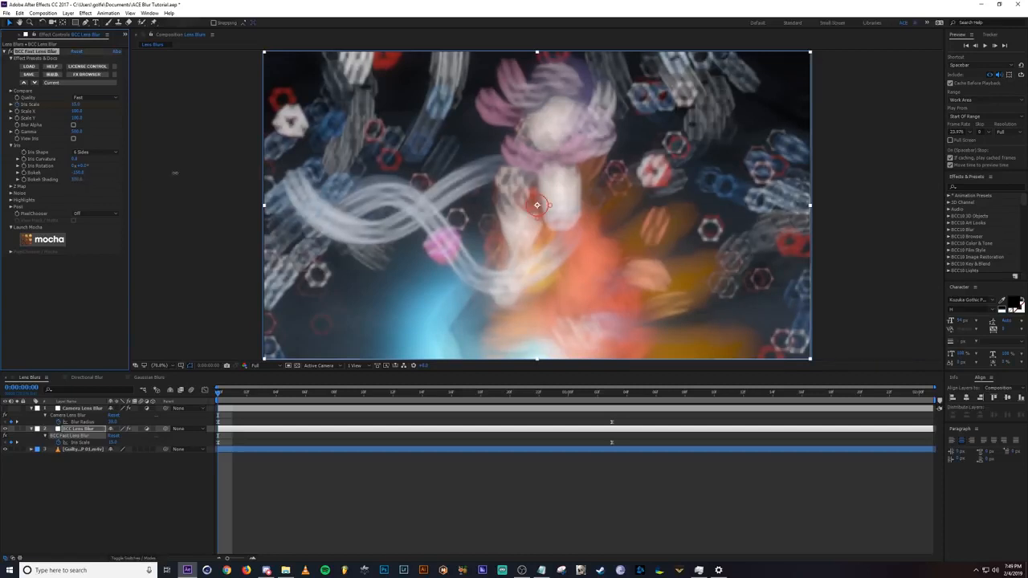
mouse_move(131, 173)
left_mouse_down()
mouse_move(107, 175)
mouse_move(228, 171)
left_mouse_up()
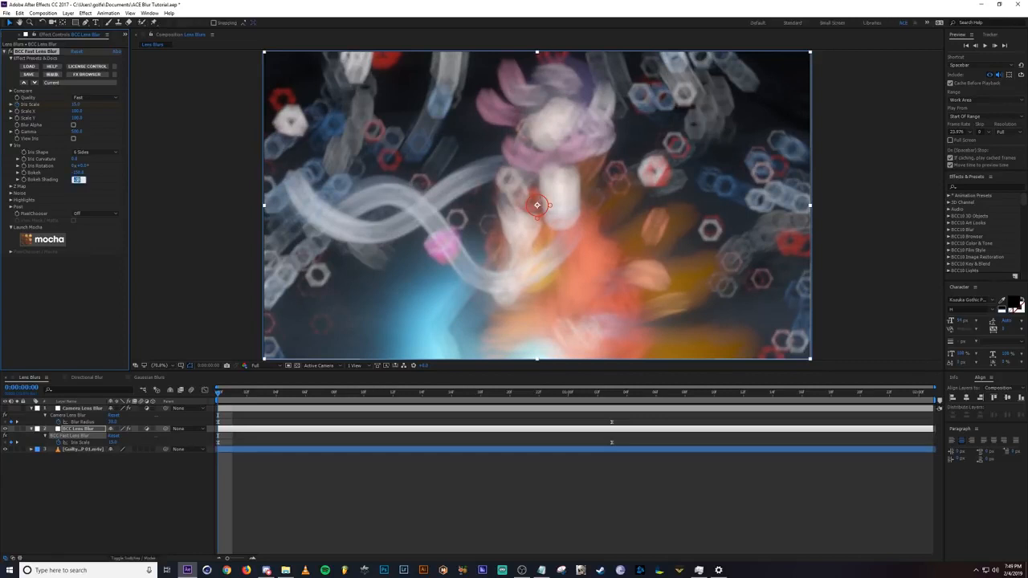
left_click(78, 173)
type("0")
key("Return")
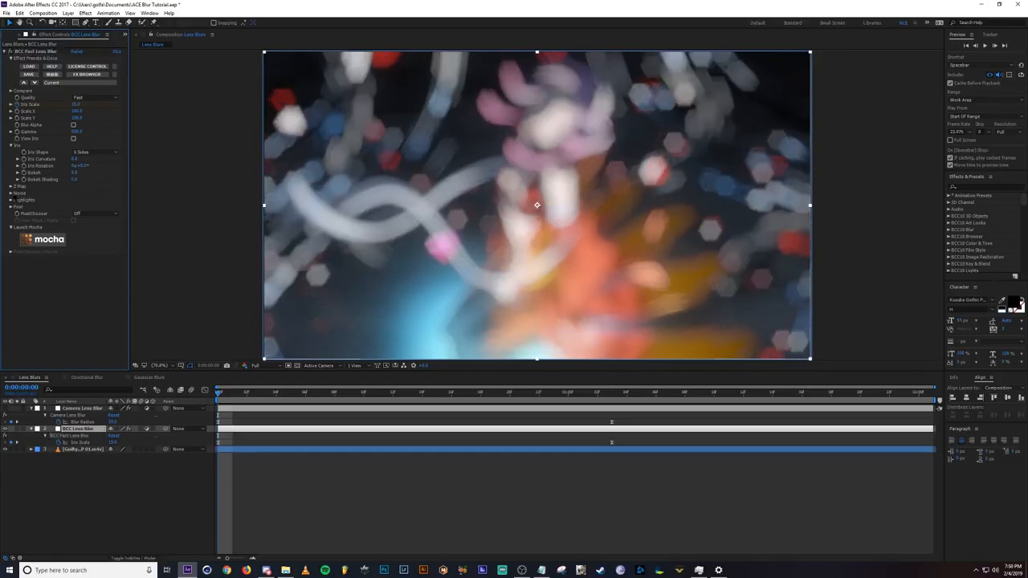
Try higher Noise Intensity, Noise Scale and Noise Blur values on the BCC Fast Lens Blur and undo them.
left_click(11, 193)
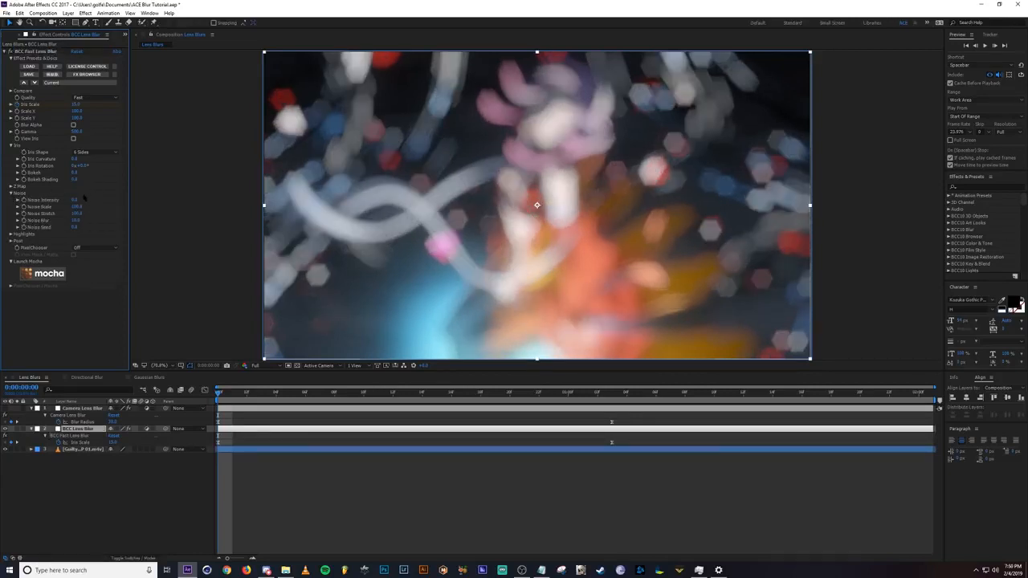
left_click_drag(75, 200, 90, 200)
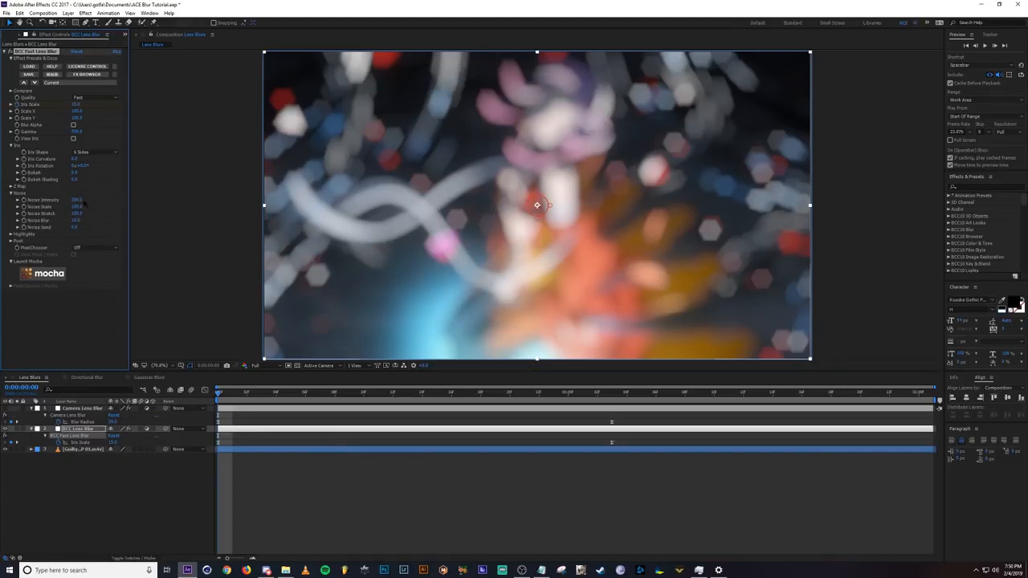
left_click_drag(76, 206, 104, 209)
mouse_move(74, 220)
left_mouse_down()
mouse_move(85, 220)
mouse_move(55, 219)
mouse_move(78, 219)
left_mouse_up()
key("ctrl+z")
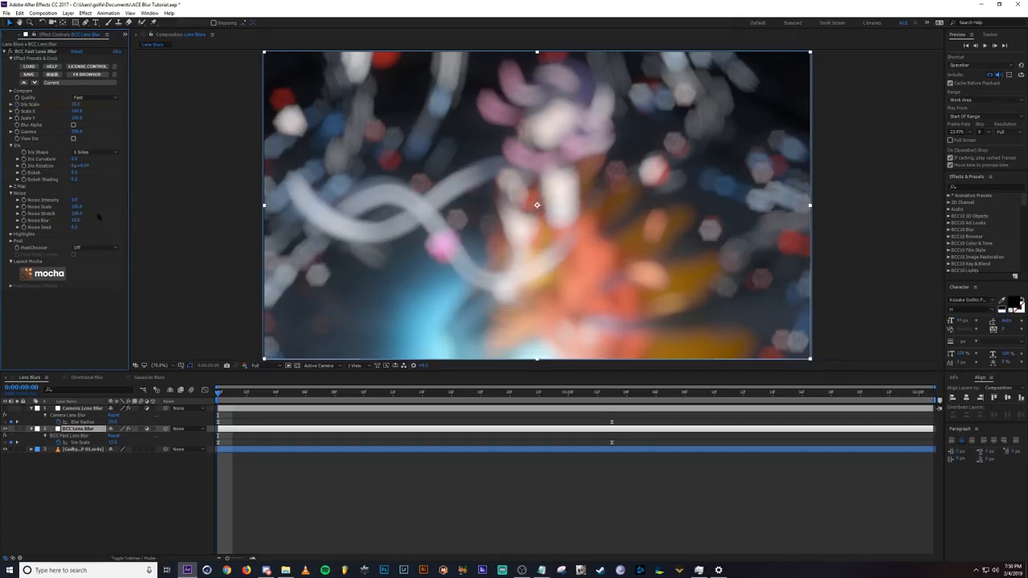
Raise the BCC Fast Lens Blur's Highlight Boost, previewing the animation, and try out the Suppress Threshold.
left_click(11, 234)
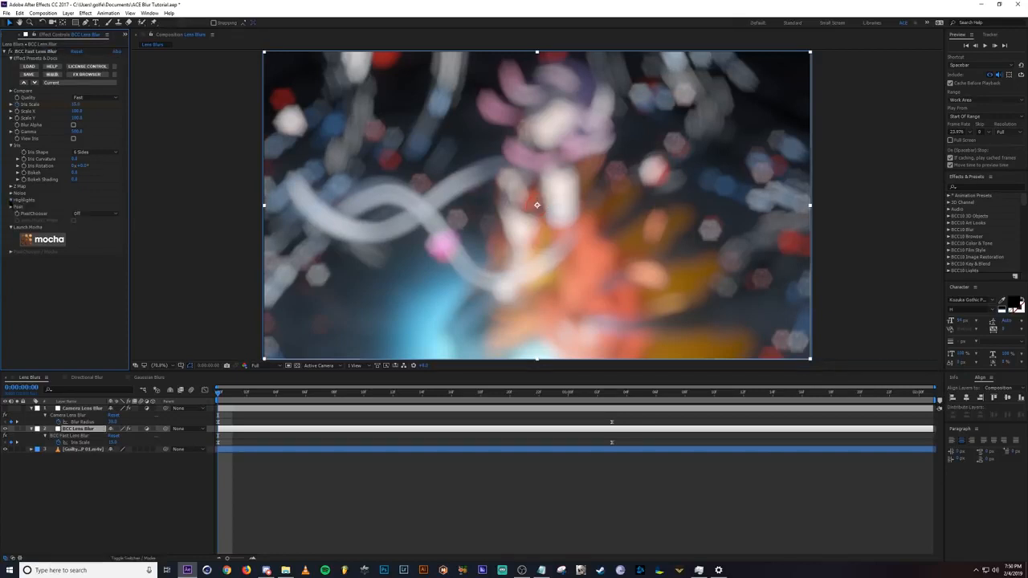
left_click(11, 193)
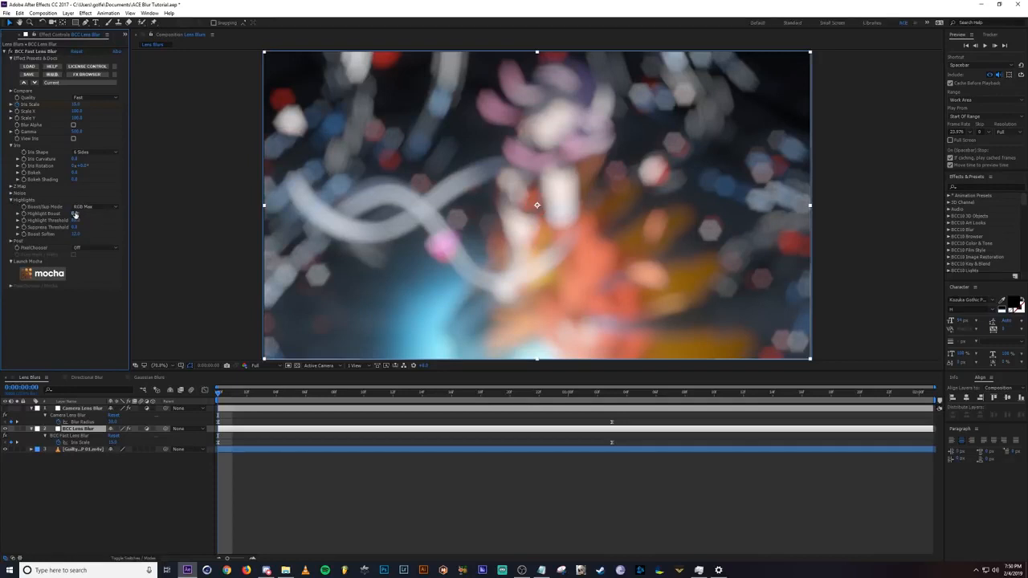
left_click_drag(74, 214, 123, 214)
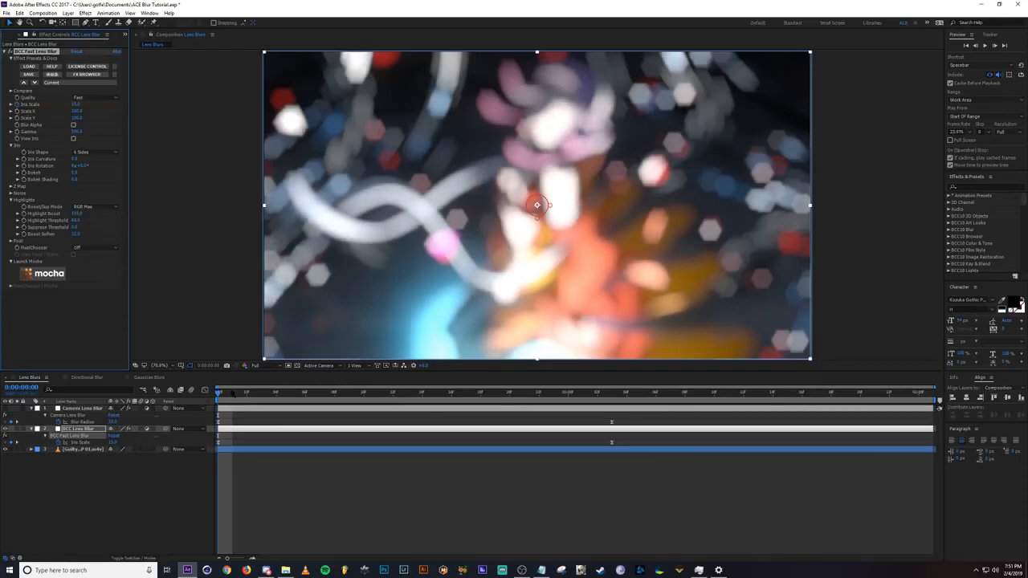
key("space")
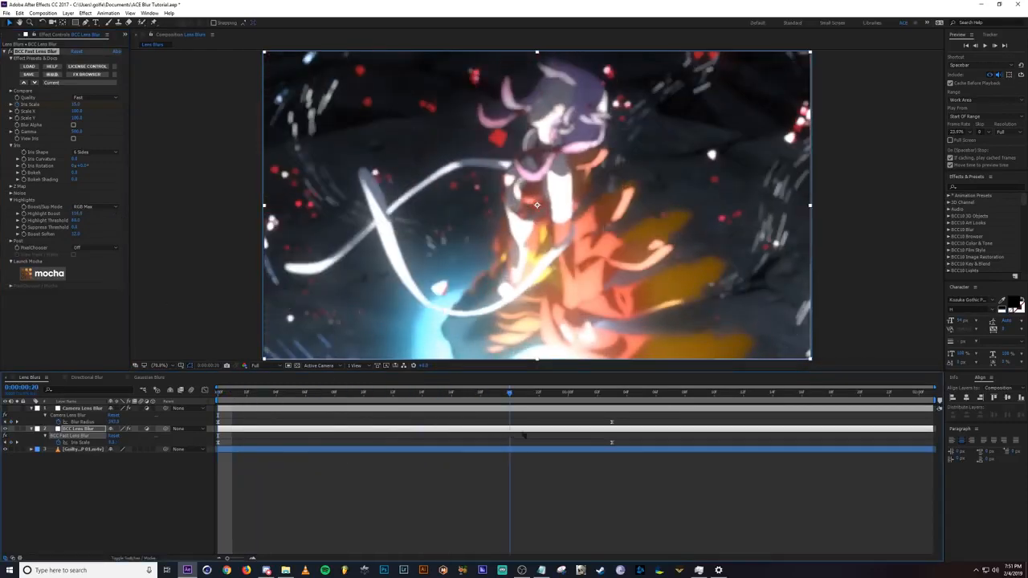
key("space")
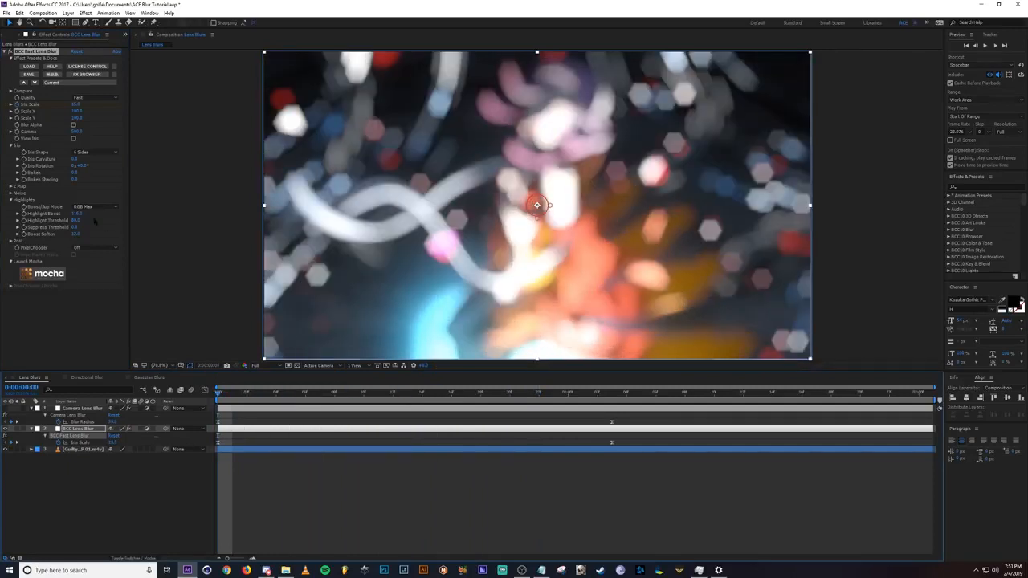
left_click_drag(75, 228, 105, 226)
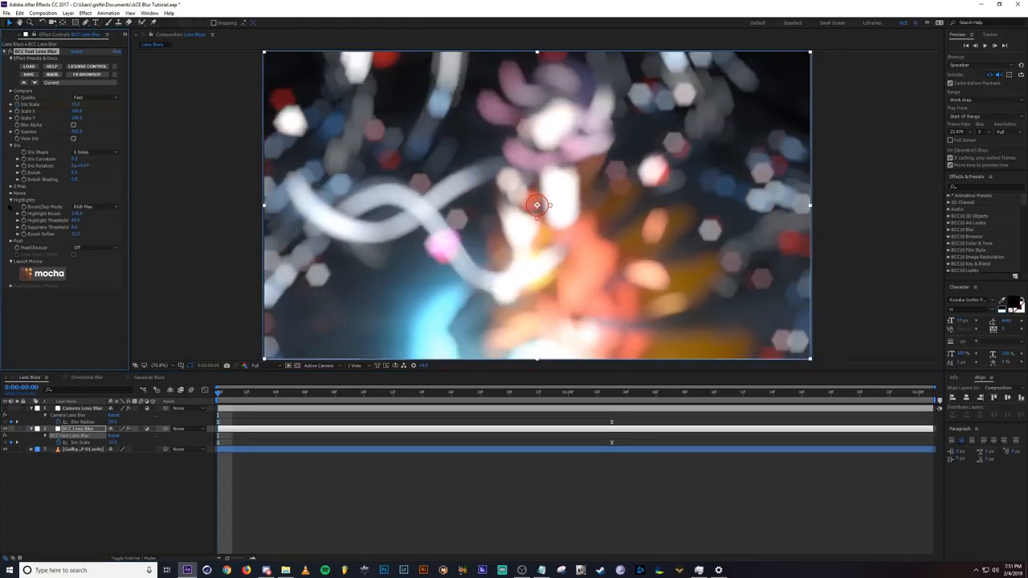
left_click(12, 200)
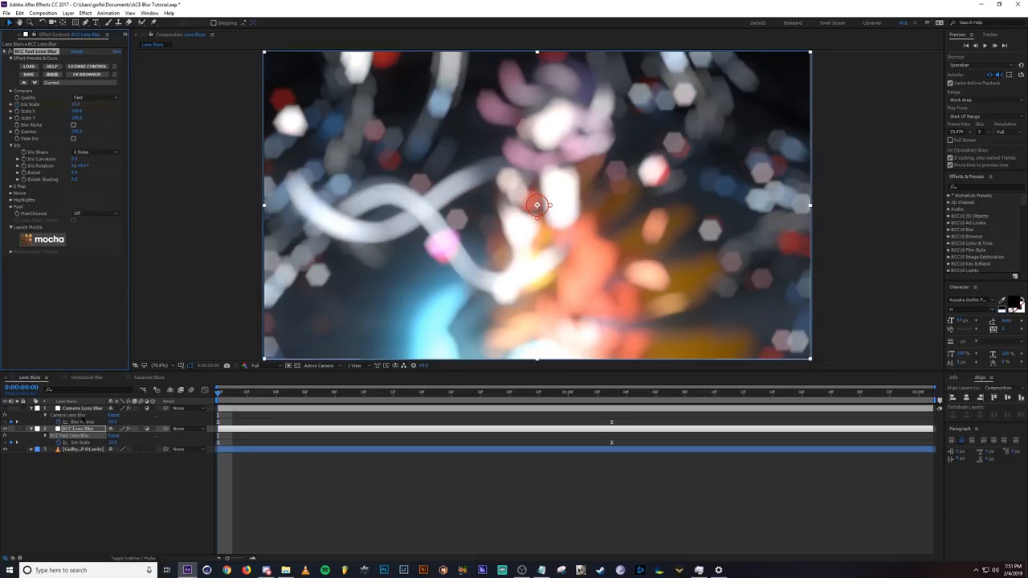
Show the Camera Lens Blur layer instead of the BCC Lens Blur layer and return the playhead to the start.
left_click(84, 408)
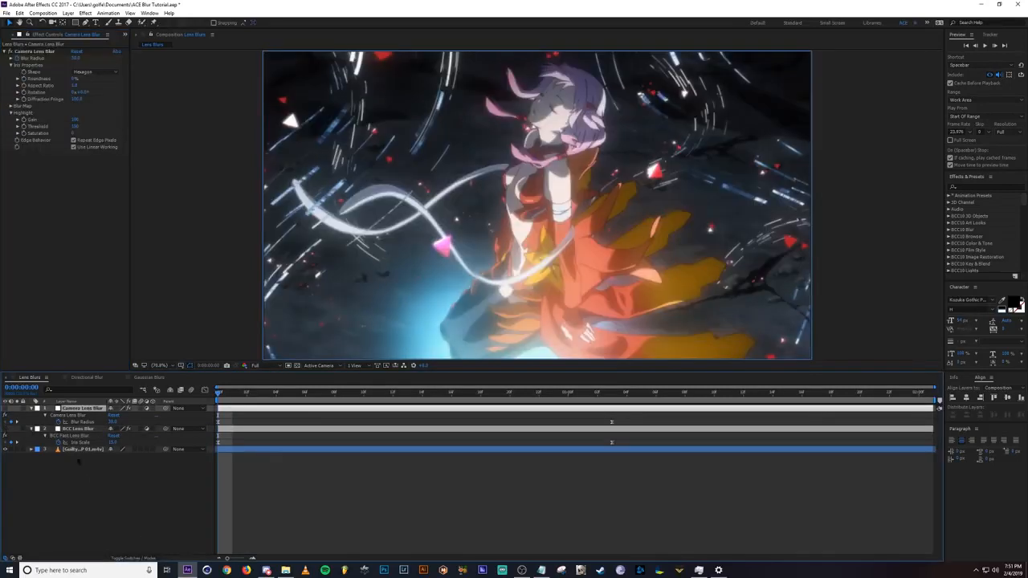
left_click(5, 408)
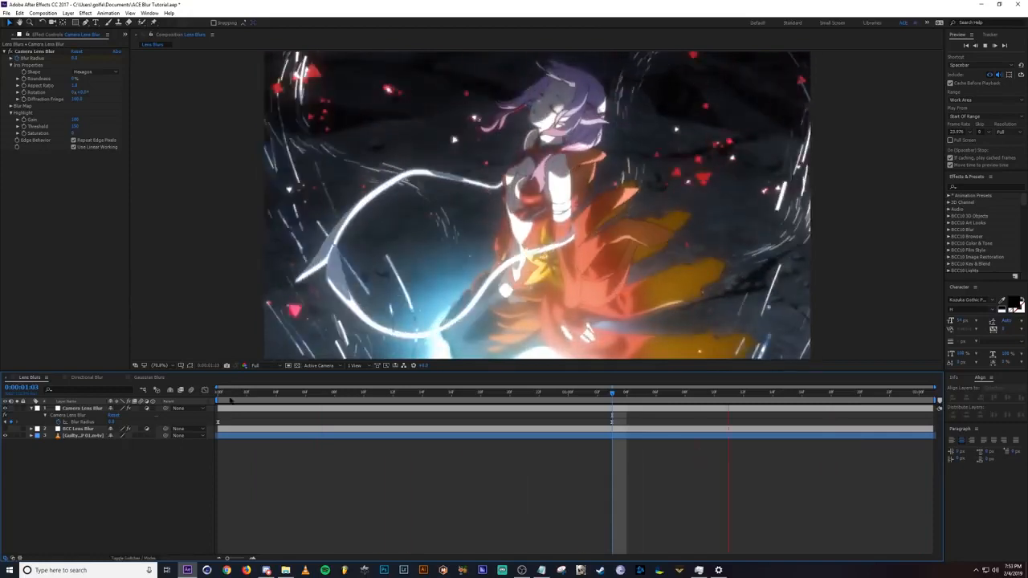
left_click_drag(234, 394, 215, 395)
mouse_move(220, 395)
left_mouse_down()
mouse_move(275, 396)
mouse_move(217, 395)
left_mouse_up()
Try the Triangle iris shape on the Camera Lens Blur and return the shape to Hexagon.
left_click(93, 72)
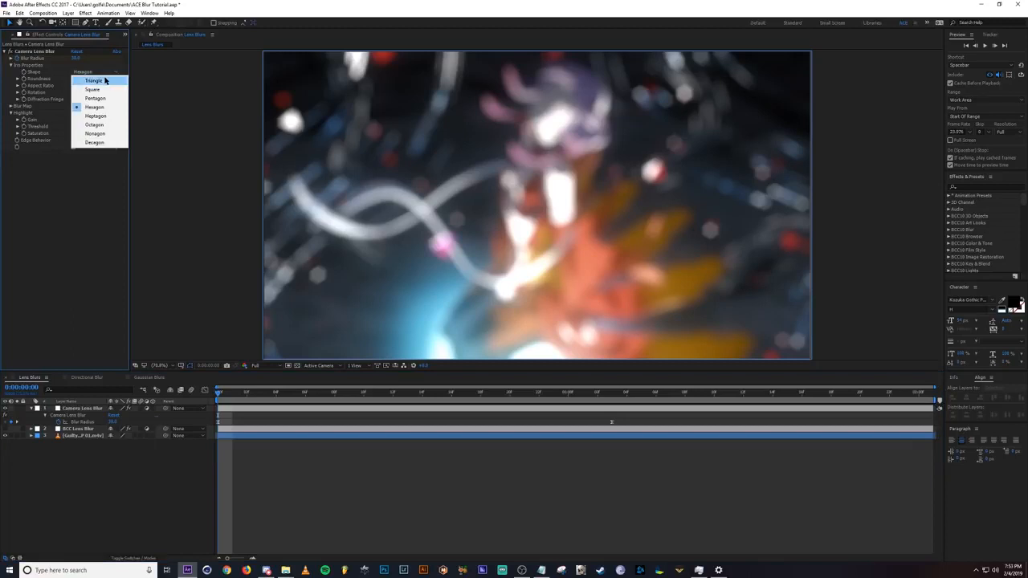
left_click(101, 80)
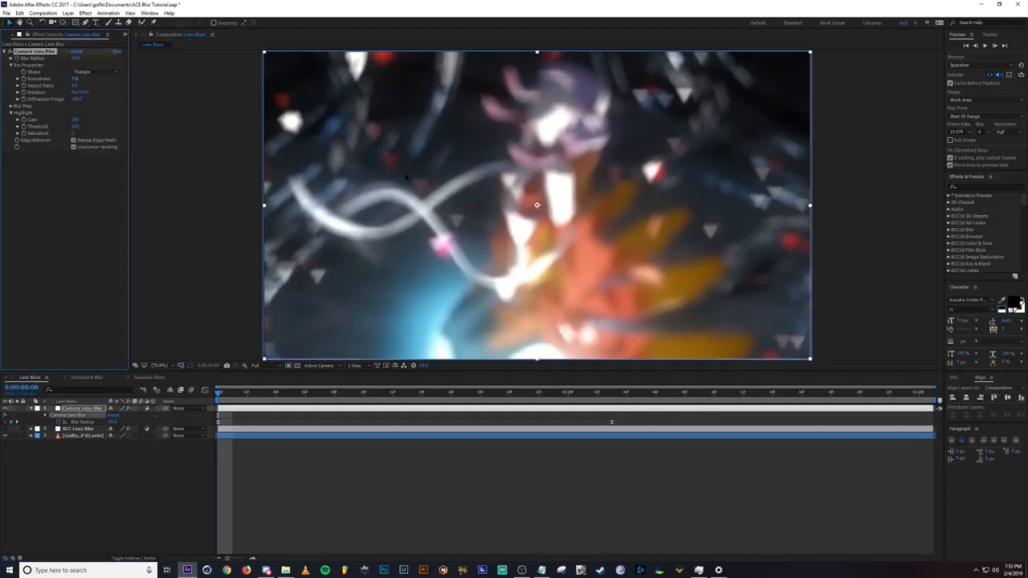
left_click(93, 73)
left_click(104, 88)
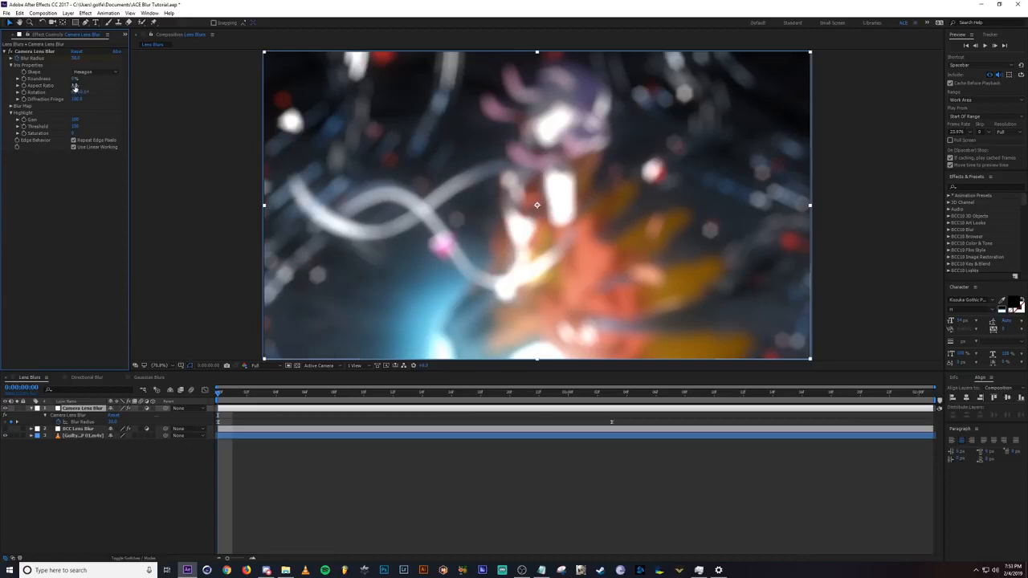
Try a larger Aspect Ratio on the Camera Lens Blur, restore it to 1.0, and rotate the iris.
left_click_drag(75, 86, 120, 88)
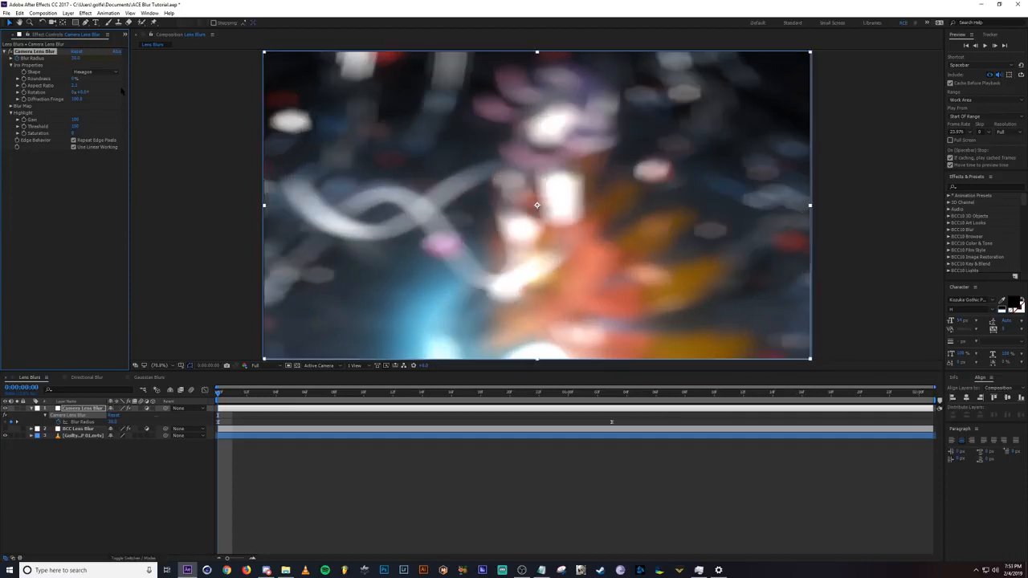
left_click(121, 91)
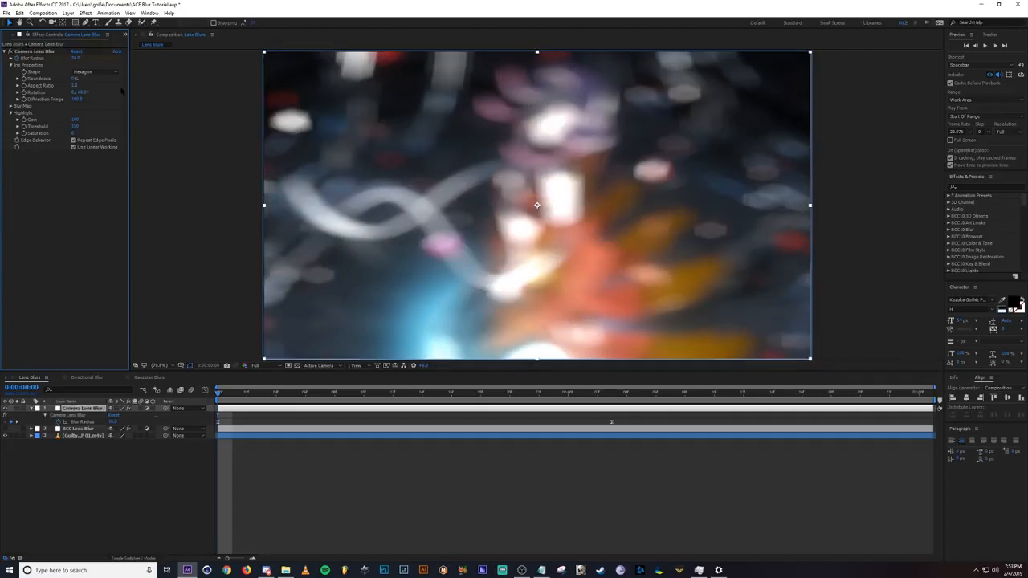
left_click_drag(85, 92, 116, 94)
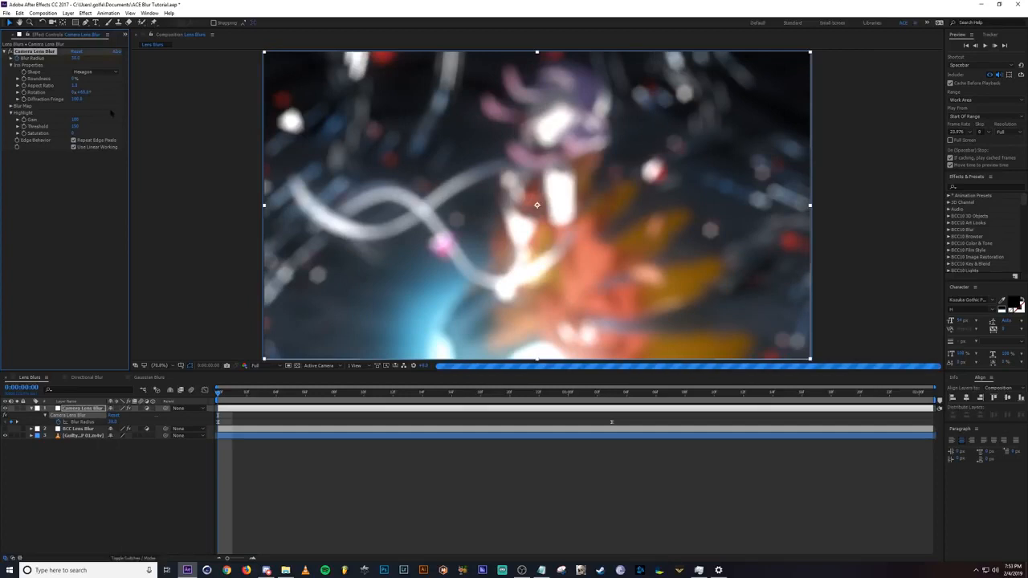
Undo the Camera Lens Blur's iris rotation and try out lower values for its highlight Gain and Threshold.
key("ctrl+z")
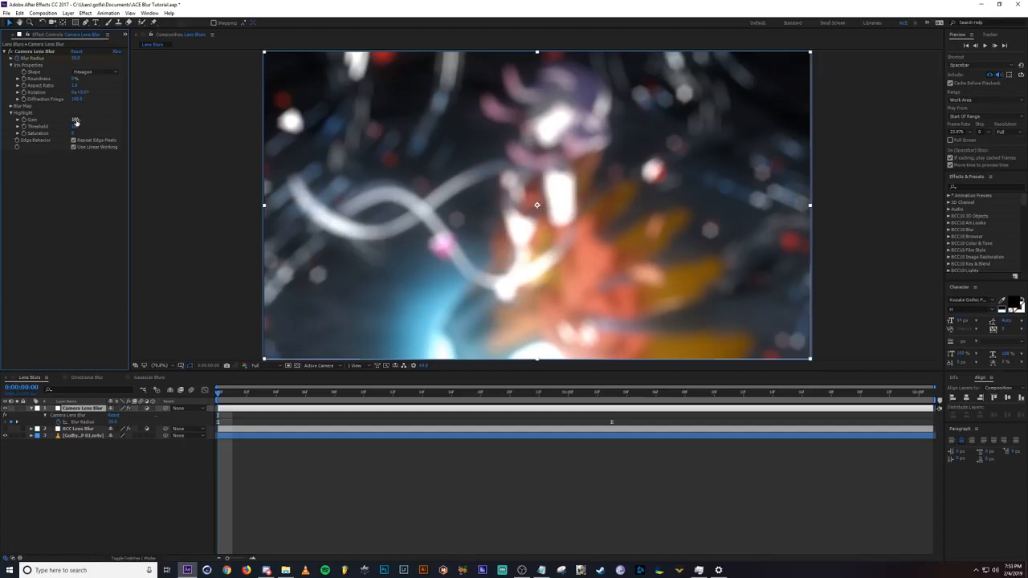
left_click_drag(76, 121, 32, 121)
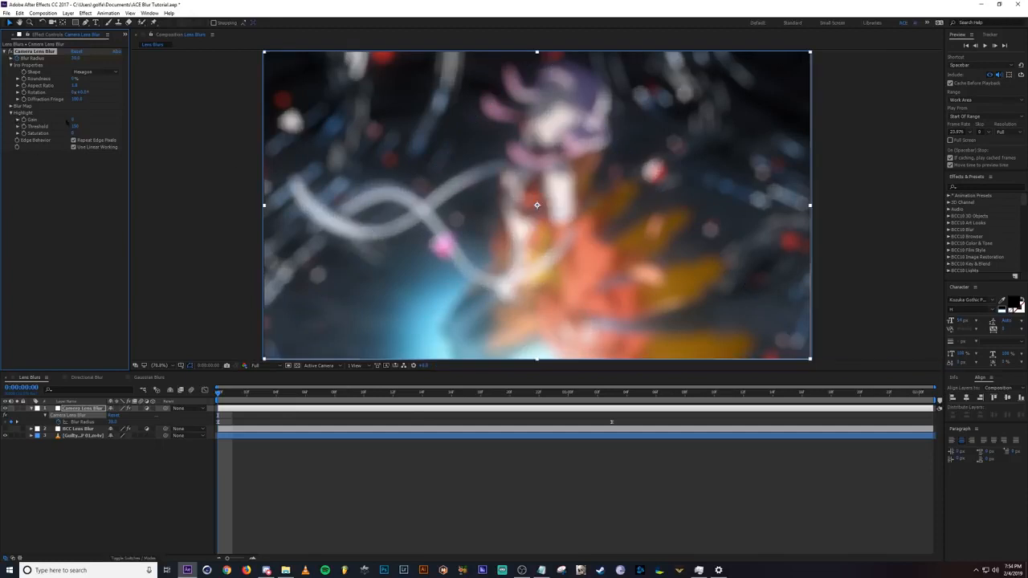
left_click_drag(73, 119, 101, 121)
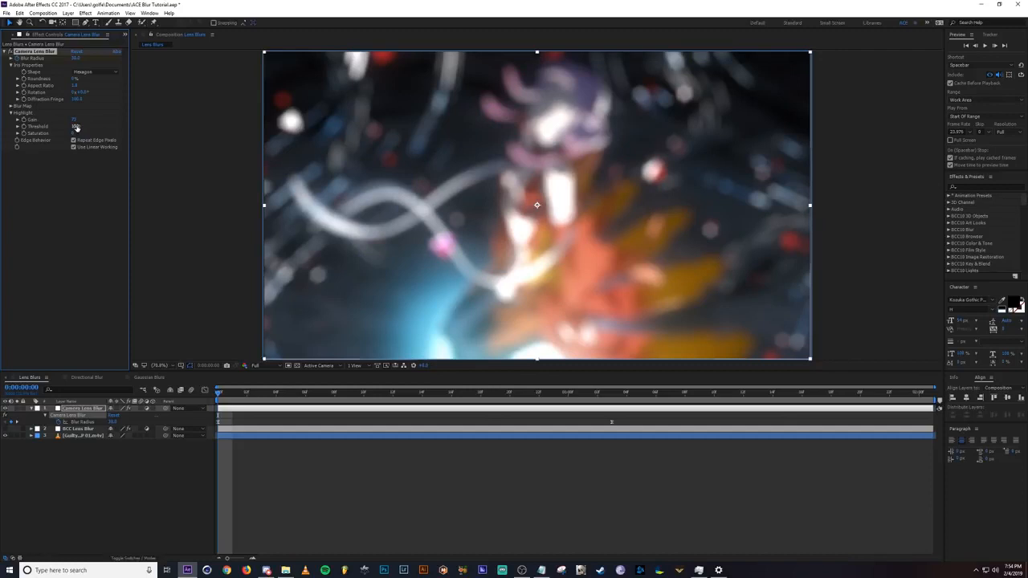
left_click_drag(75, 126, 64, 127)
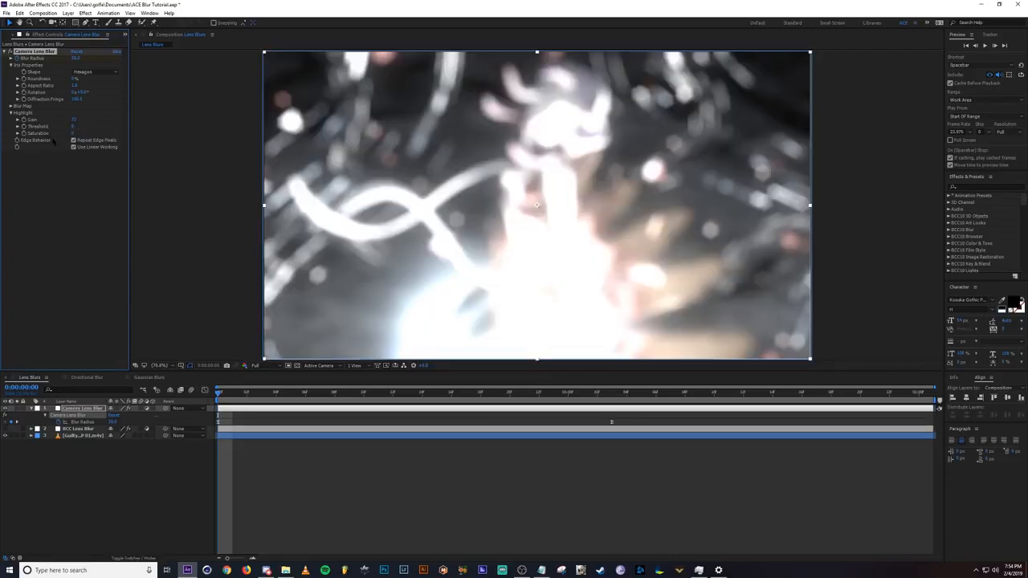
key("ctrl+z")
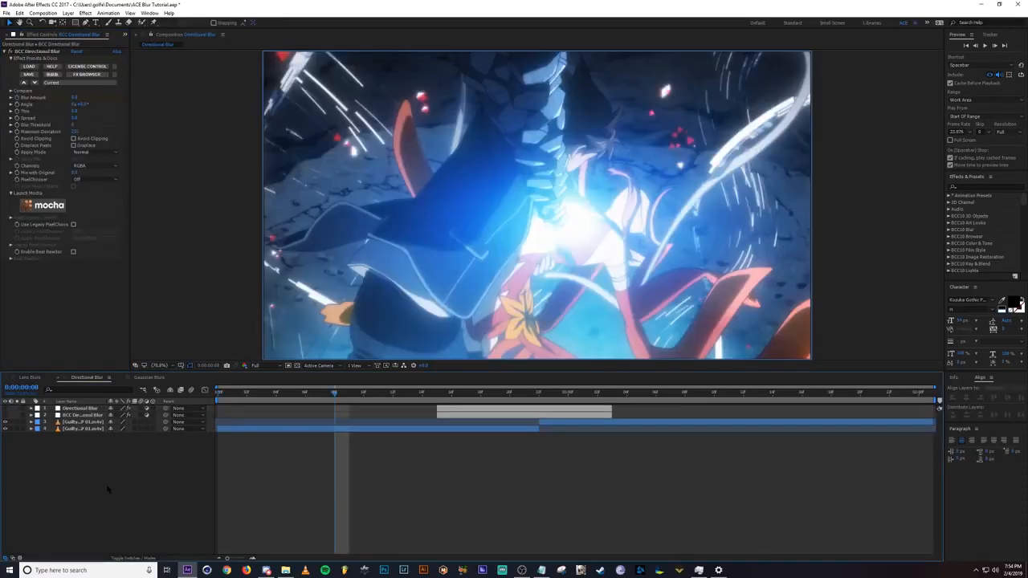
Preview the Directional Blur composition and make its BCC Directional Blur layer visible.
key("space")
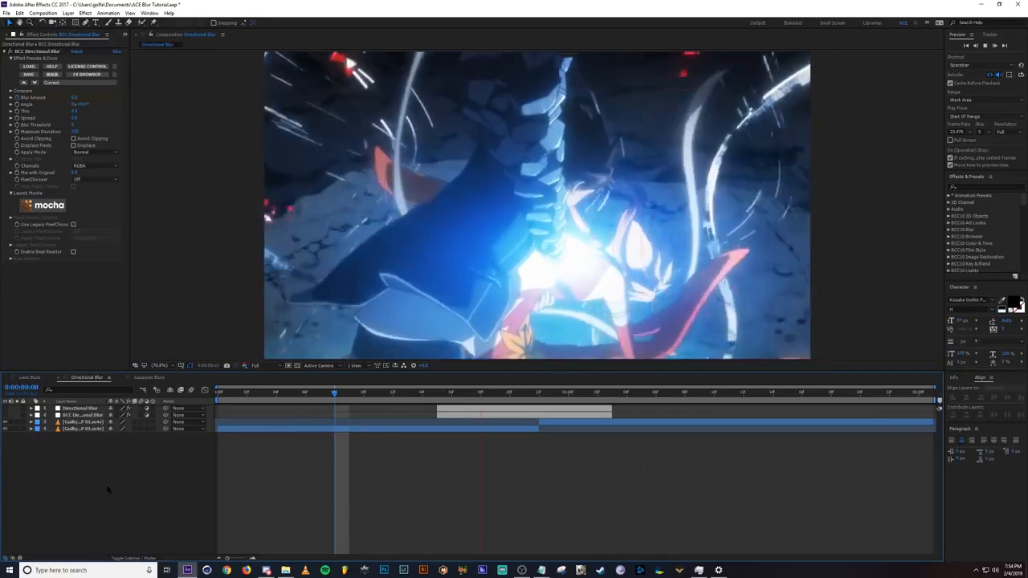
left_click(362, 393)
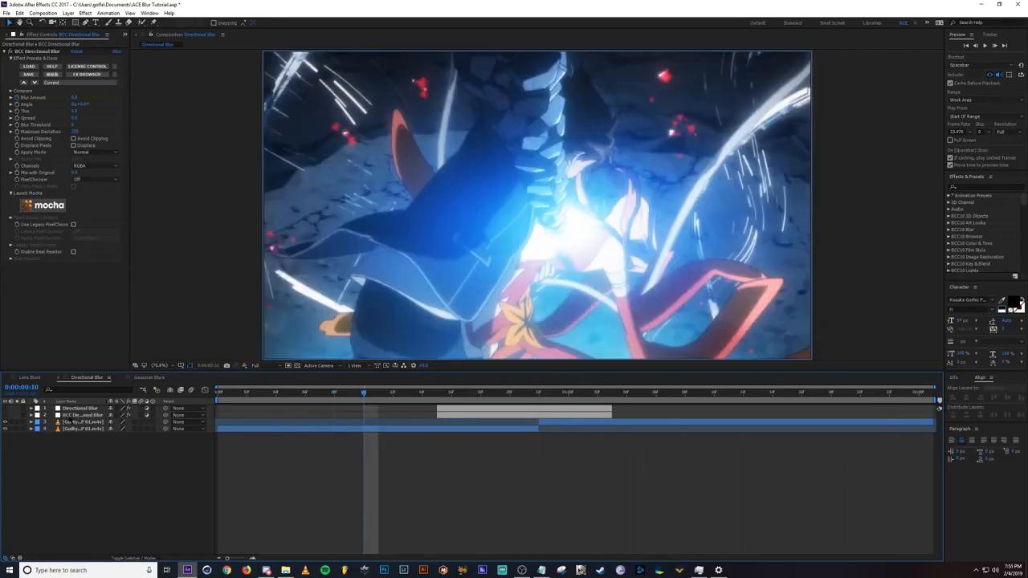
left_click(76, 416)
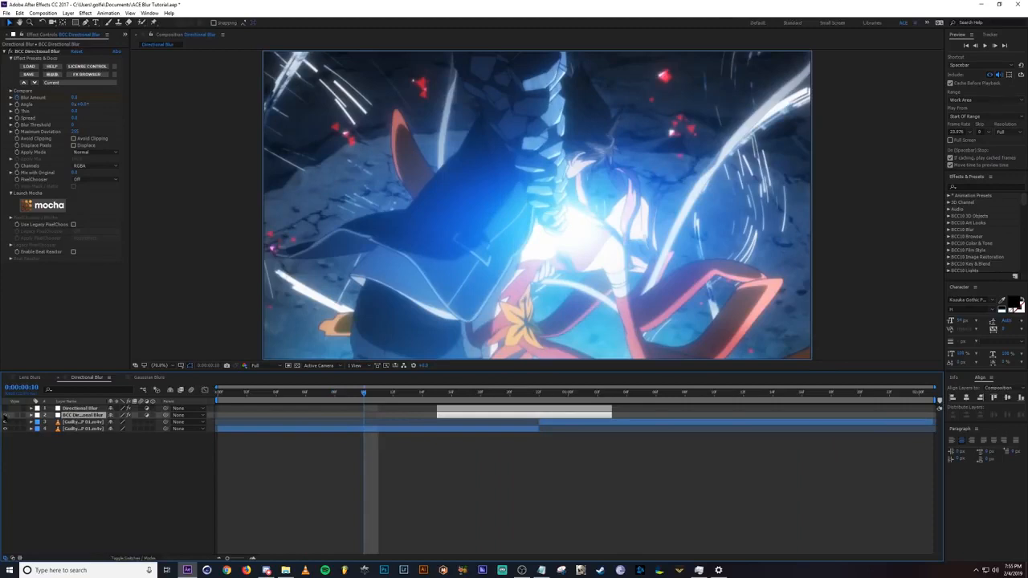
left_click(126, 486)
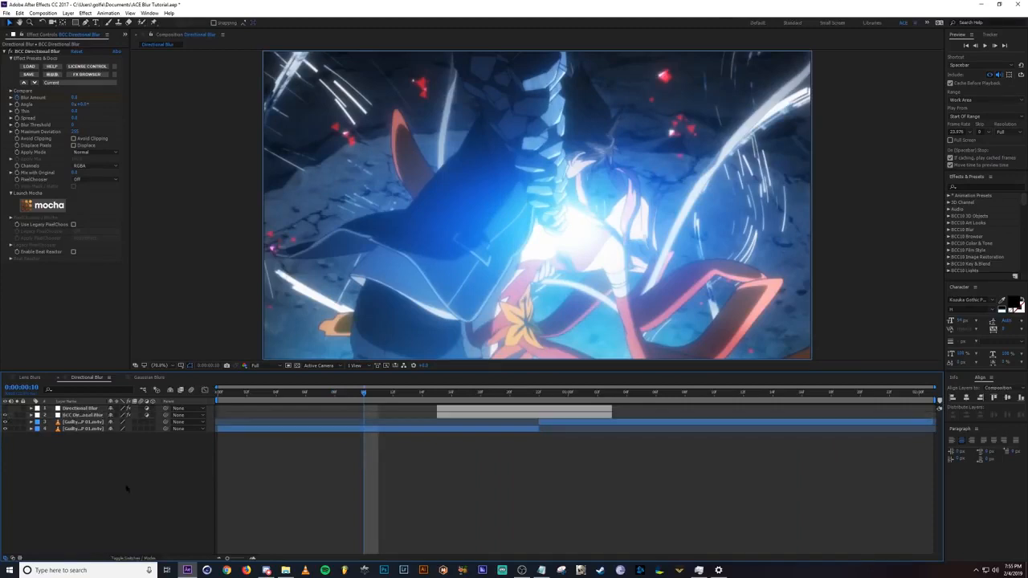
Reveal the keyframed Blur Amount of the BCC Directional Blur layer in the timeline.
left_click(448, 418)
key("u")
left_click(180, 487)
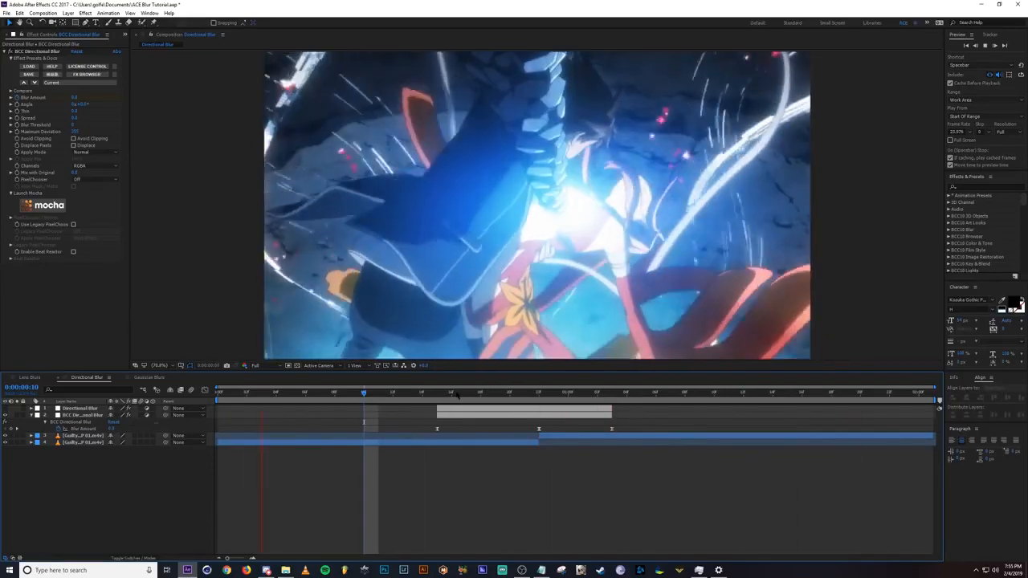
Scrub back from frame 21 to frame 18 with the BCC Directional Blur layer selected to examine the vertical blur.
left_click(524, 393)
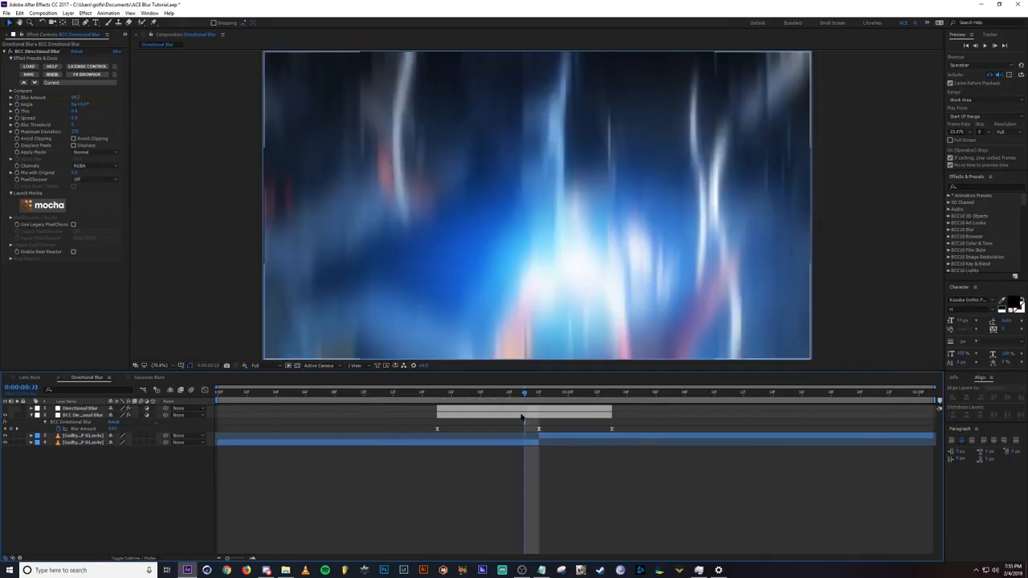
left_click(522, 418)
left_click_drag(77, 98, 67, 106)
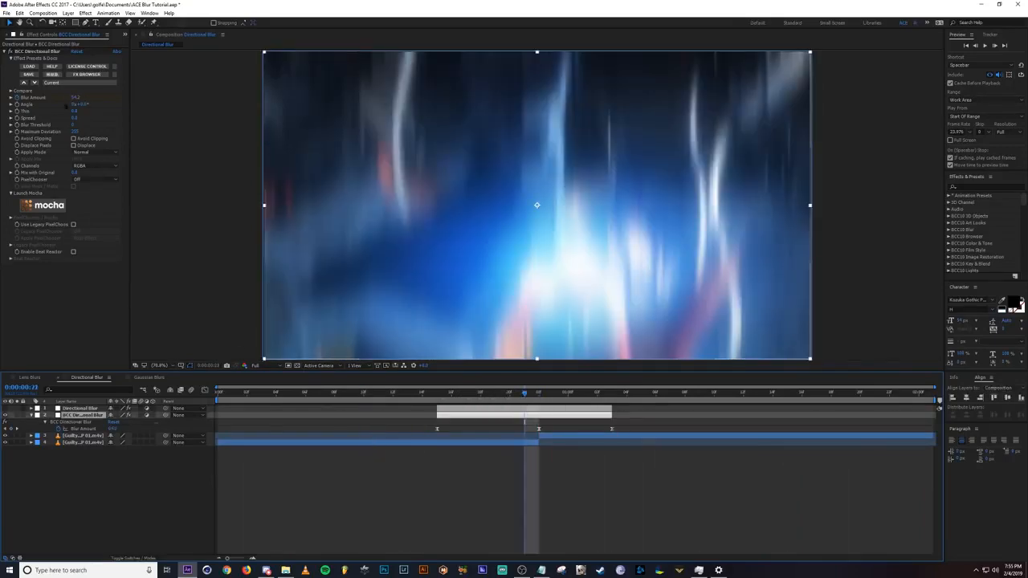
key("Page_Down")
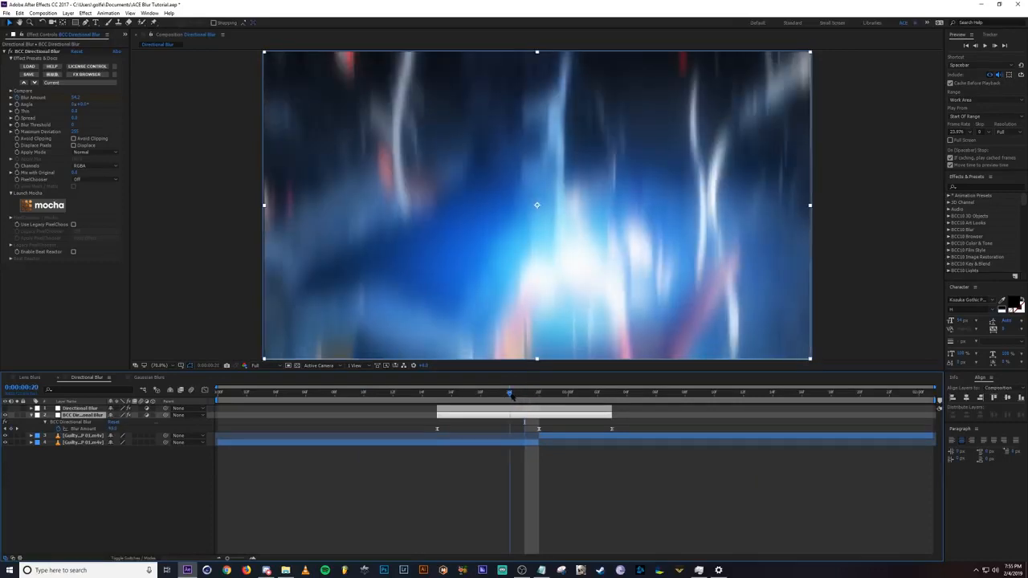
key("Page_Up")
key("Page_Up")
left_click_drag(507, 396, 482, 393)
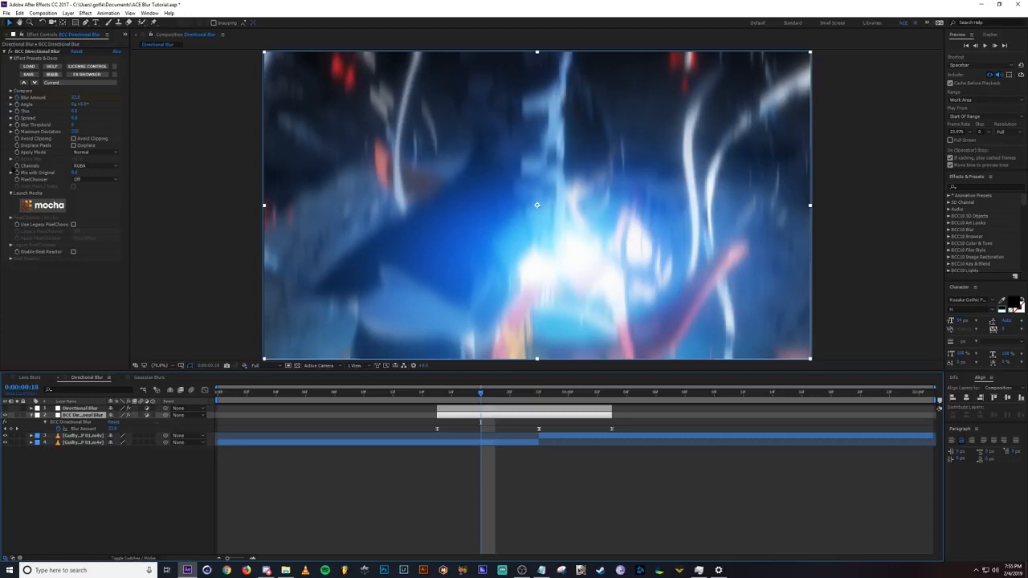
Try a 90° Angle on the BCC Directional Blur, scrubbing to frame 20, and restore the Angle to 0°.
left_click(83, 104)
type("90")
key("Return")
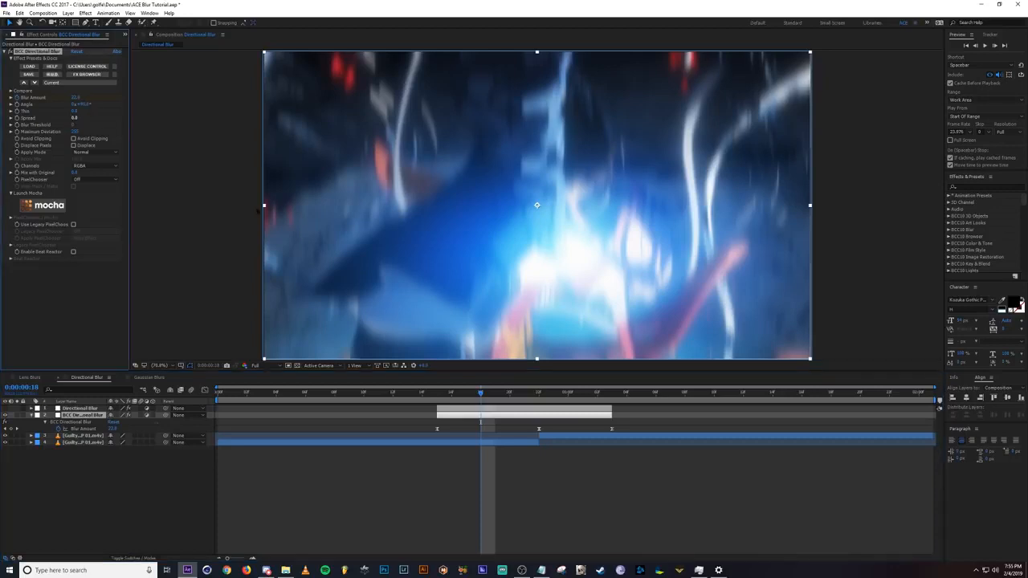
left_click_drag(480, 395, 509, 395)
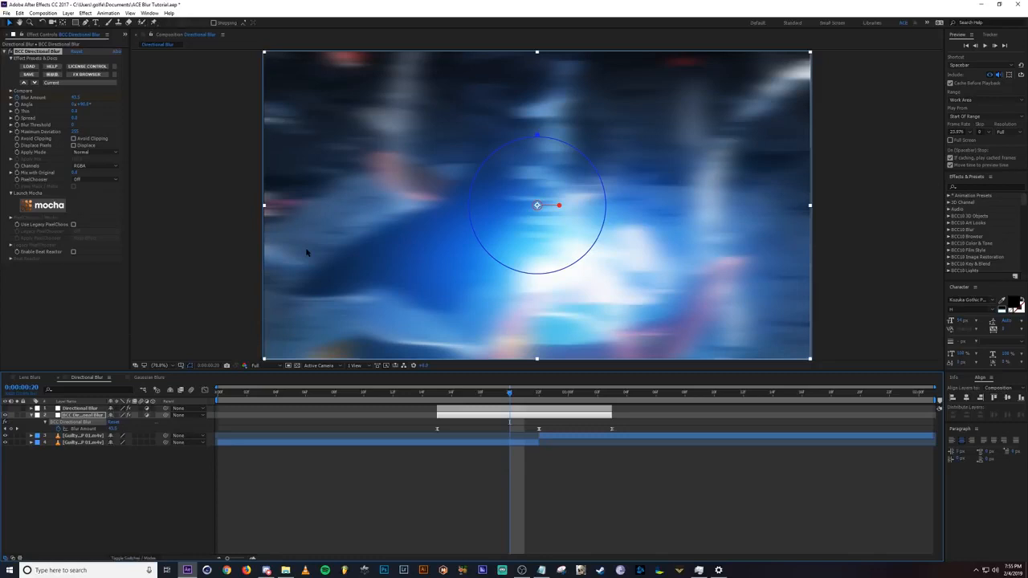
left_click(83, 105)
type("0")
key("Return")
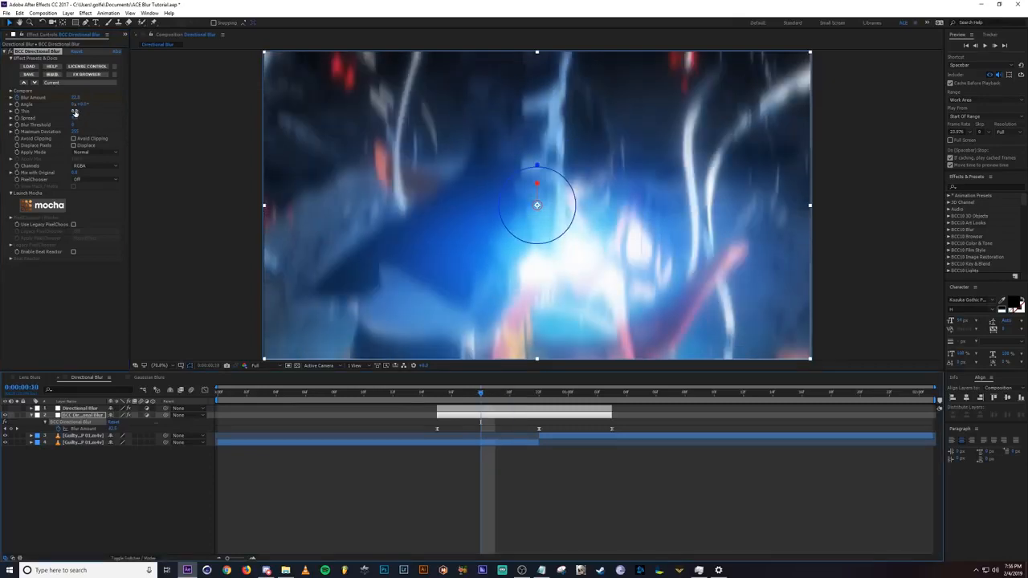
Try a higher Thin value on the BCC Directional Blur at frame 18 and lower it back to 0.
mouse_move(75, 112)
left_mouse_down()
mouse_move(107, 110)
mouse_move(66, 111)
left_mouse_up()
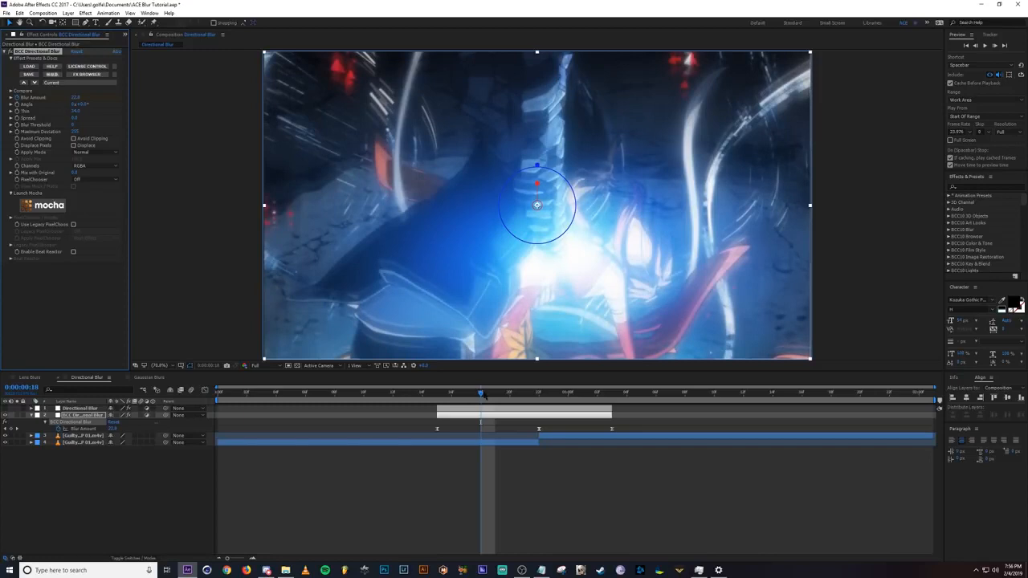
mouse_move(483, 393)
left_mouse_down()
mouse_move(452, 394)
mouse_move(482, 395)
left_mouse_up()
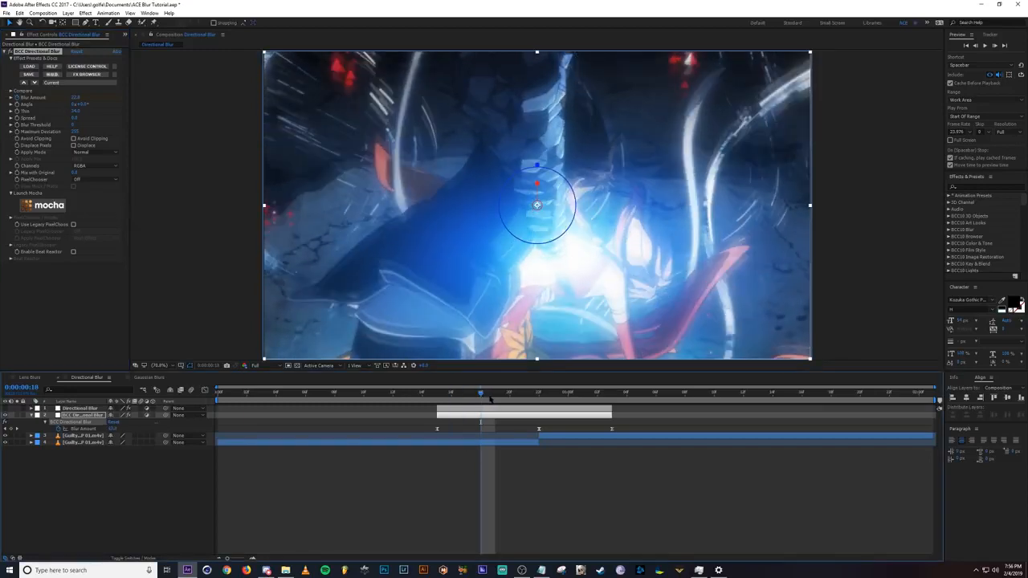
left_click_drag(76, 112, 1, 107)
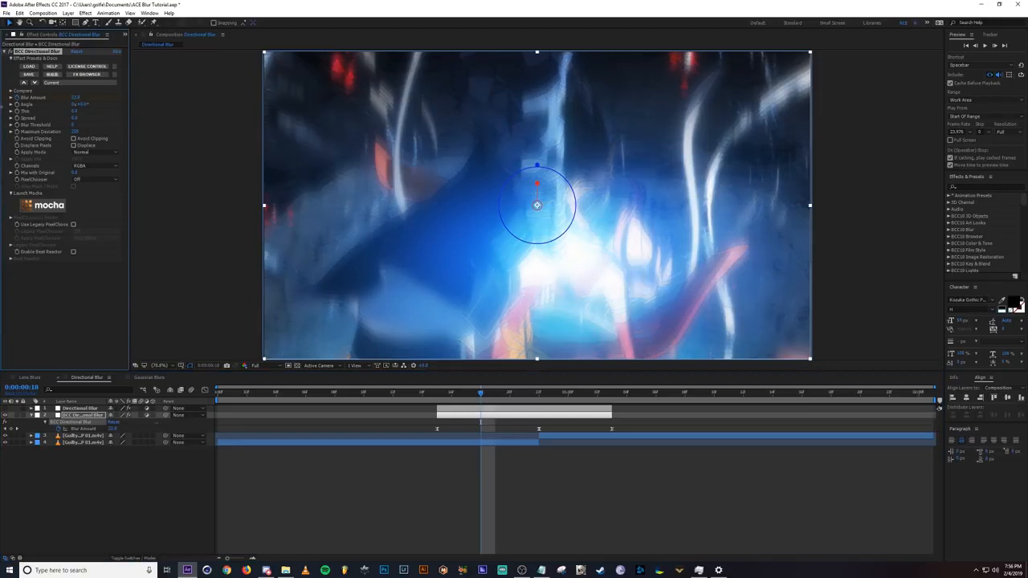
left_click(63, 108)
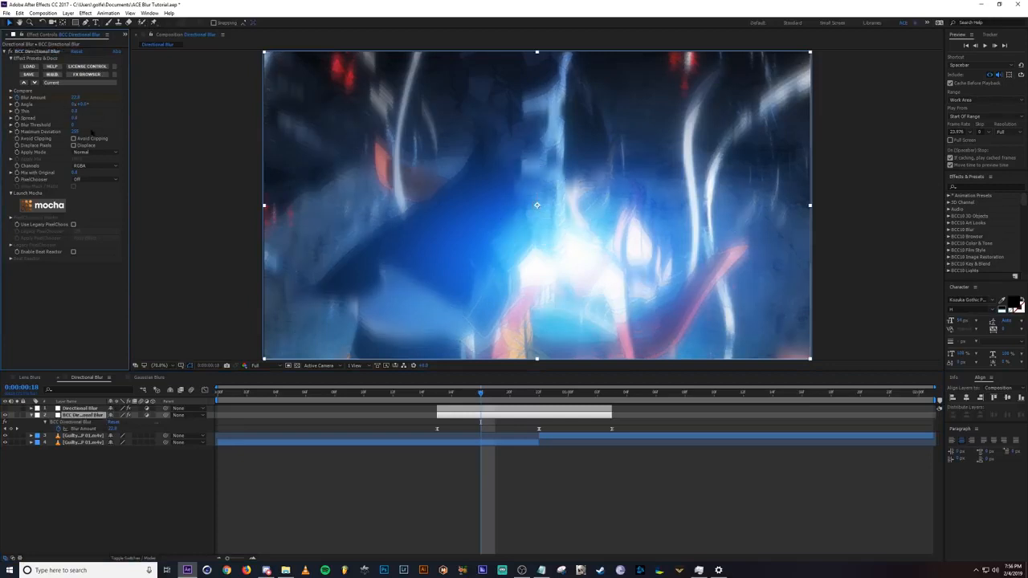
Try a higher Spread on the BCC Directional Blur, scrub through the neighbouring frames, and reset the Spread to 0.
left_click_drag(75, 118, 105, 118)
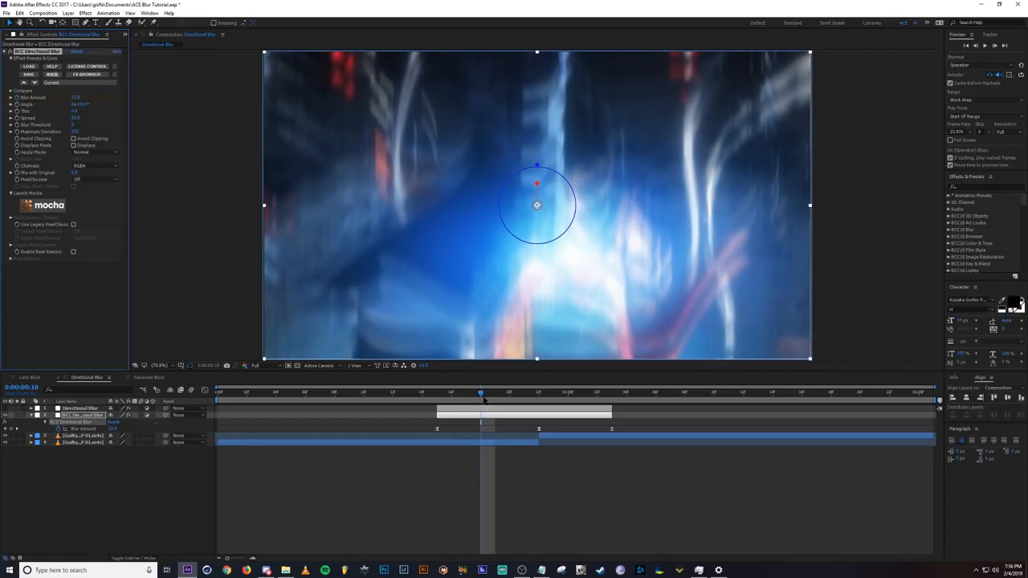
left_click_drag(483, 395, 467, 396)
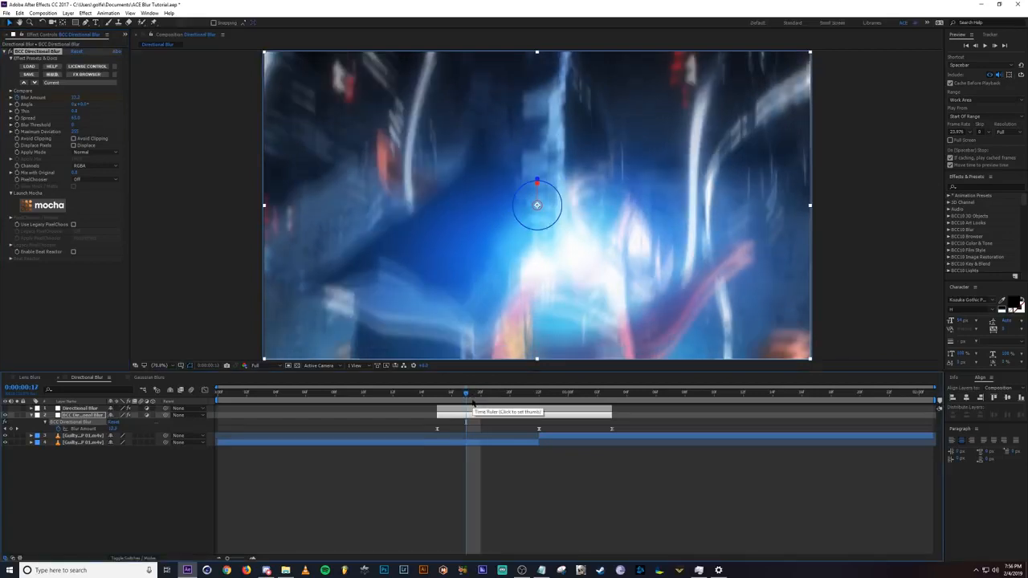
left_click_drag(482, 395, 495, 394)
left_click(76, 118)
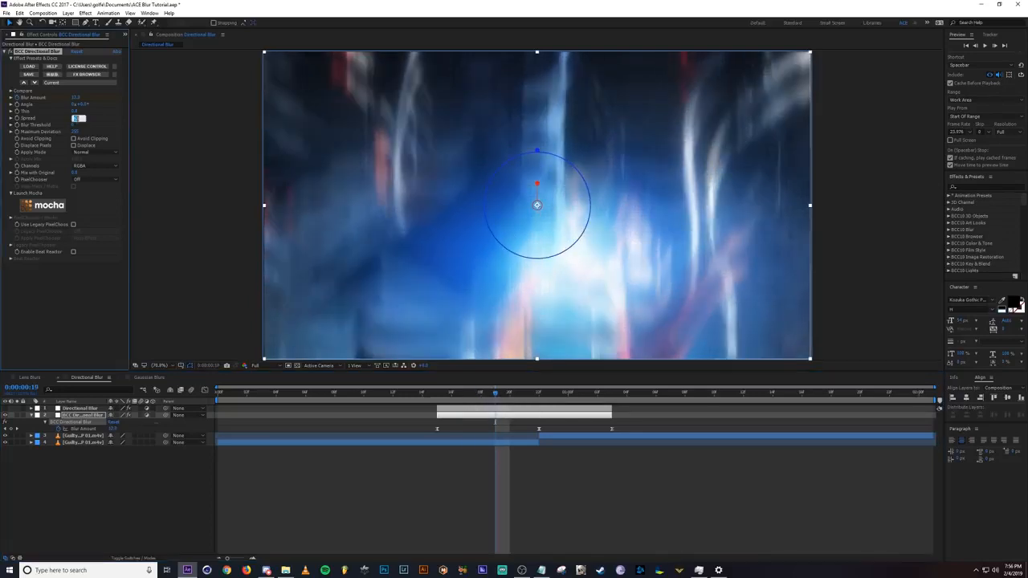
type("0")
left_click(113, 286)
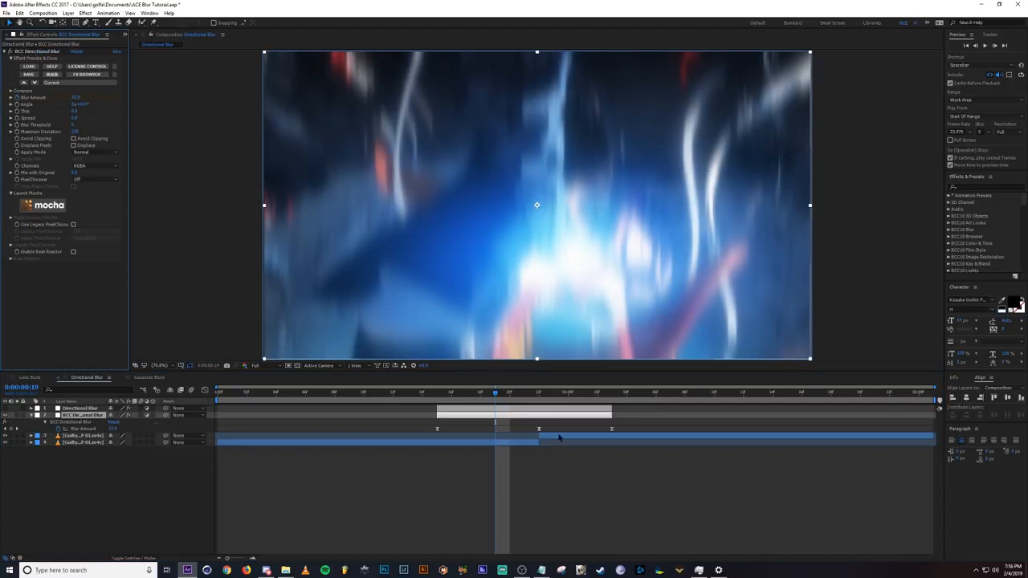
Try a higher Blur Threshold on the BCC Directional Blur at frame 18 and return it to 0.
mouse_move(496, 394)
left_mouse_down()
mouse_move(510, 394)
mouse_move(480, 395)
left_mouse_up()
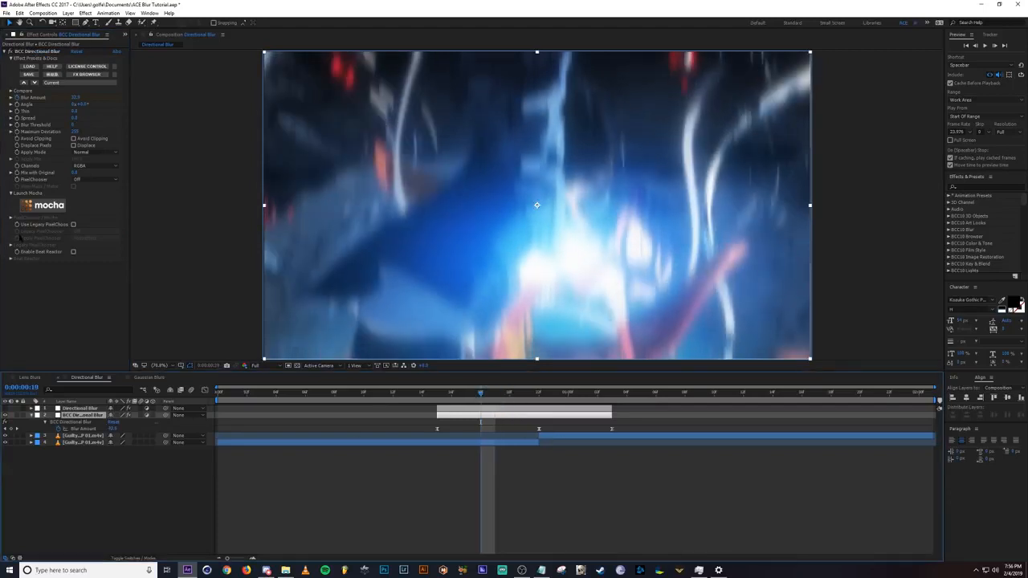
left_click_drag(74, 124, 141, 126)
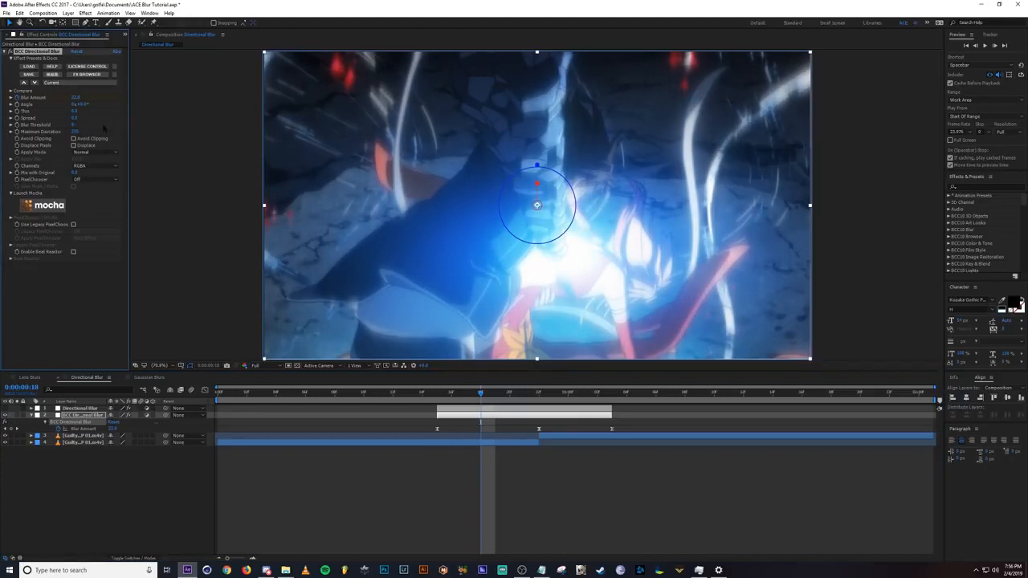
left_click(113, 273)
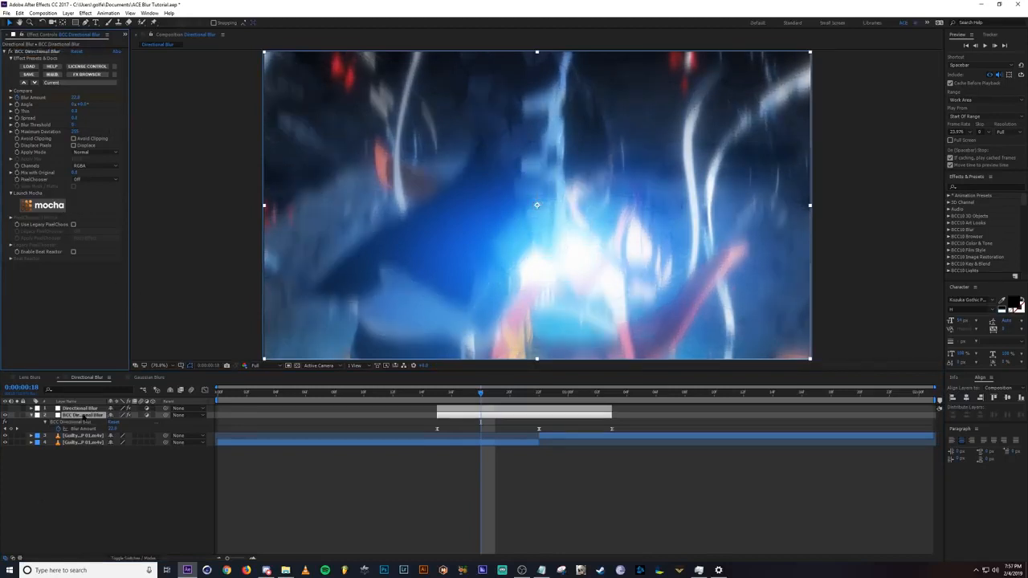
Show the Directional Blur layer instead of the BCC Directional Blur layer and reveal its Blur Length keyframes.
left_click(82, 408)
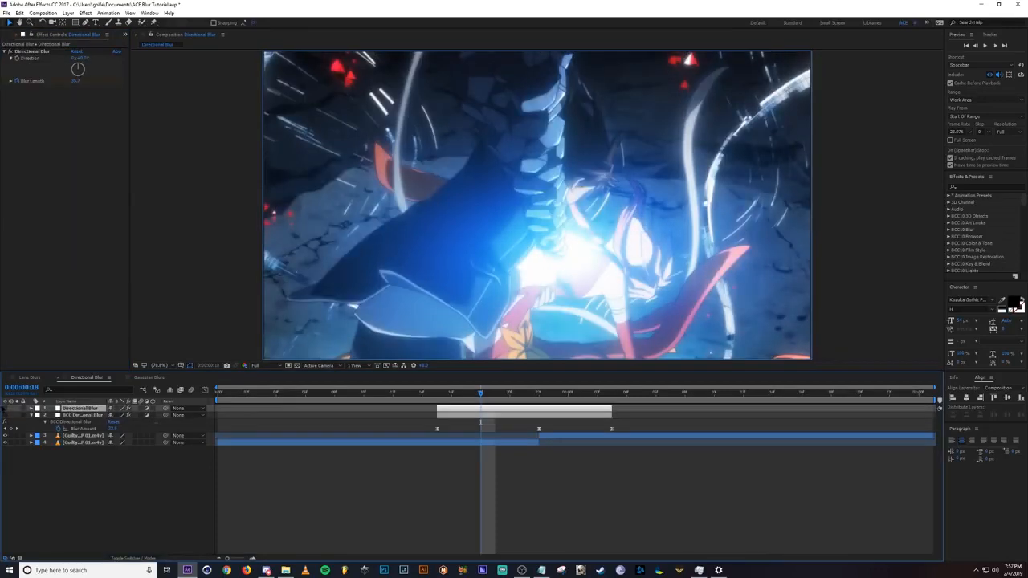
left_click(429, 452)
left_click(448, 408)
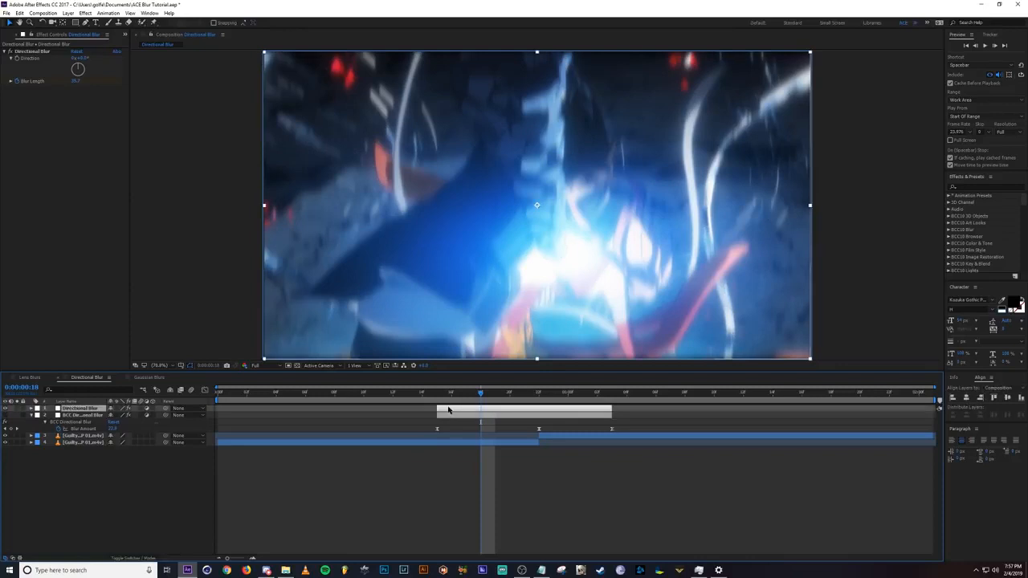
key("u")
left_click(493, 503)
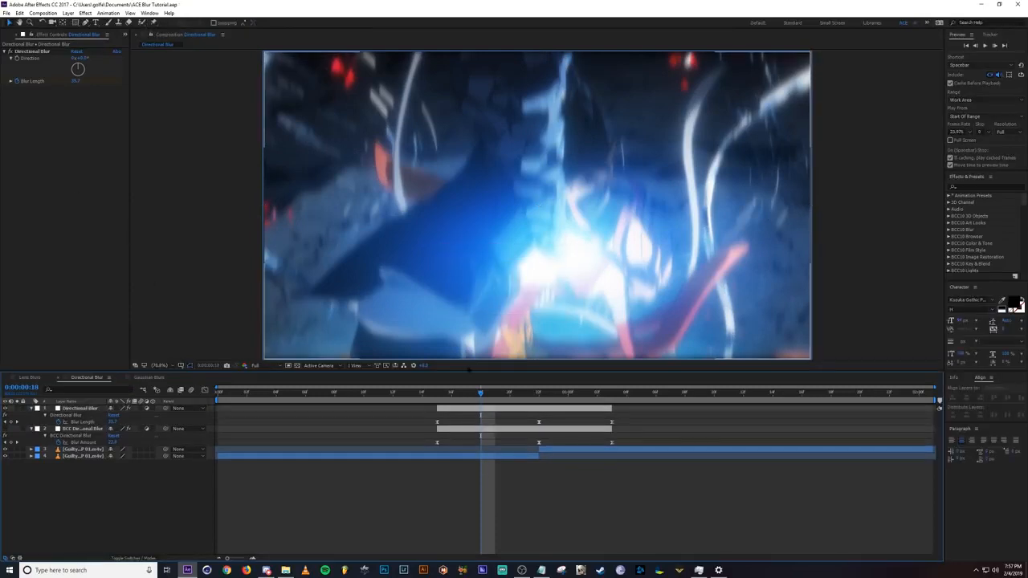
Scrub through the Directional Blur between frames 19 and 22, and remove its Blur Length keyframes at frame 21.
left_click_drag(482, 392, 520, 400)
left_click(534, 400)
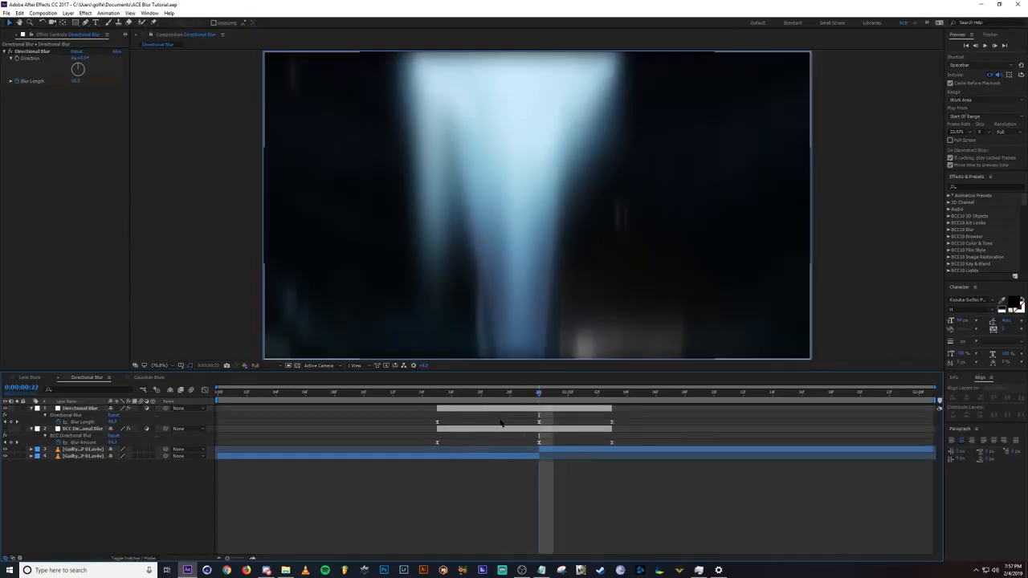
left_click(505, 399)
left_click(501, 397)
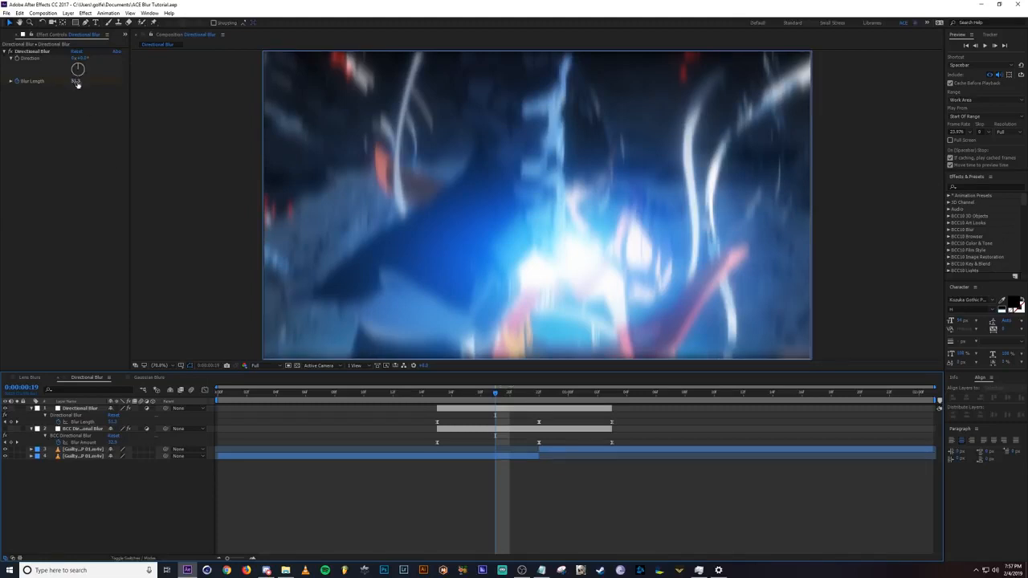
left_click_drag(496, 394, 525, 395)
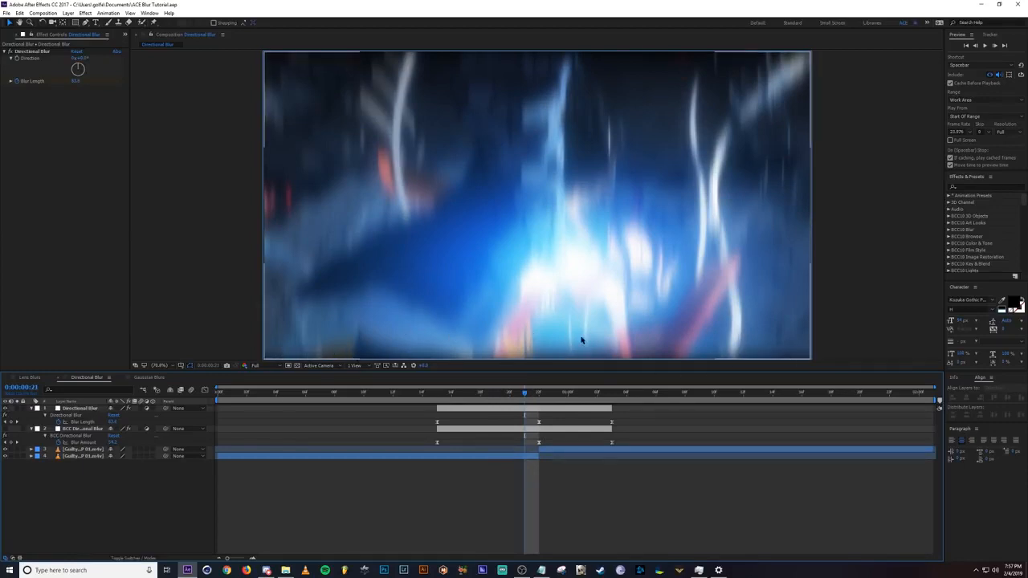
left_click(16, 83)
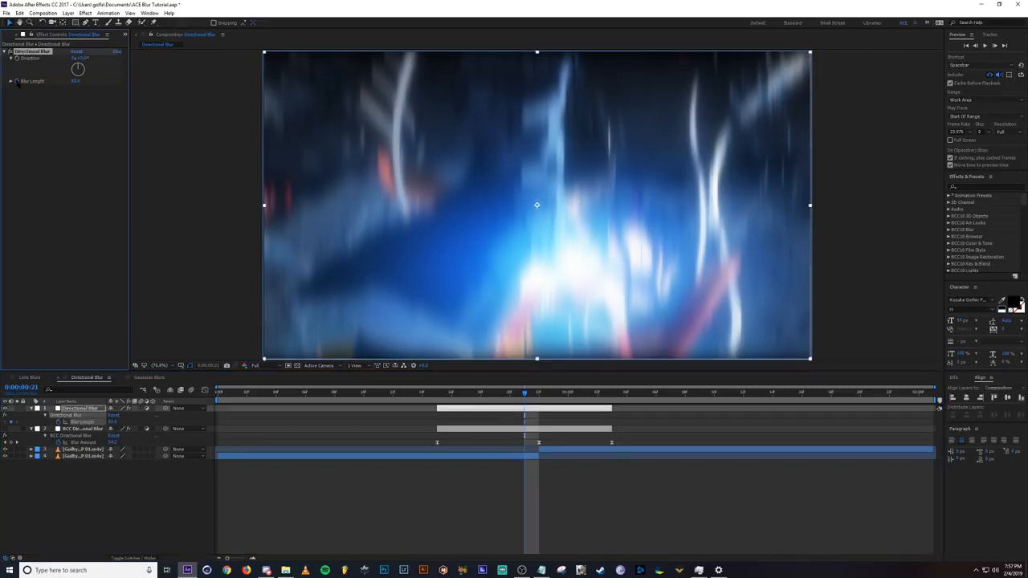
Undo the removal of the Blur Length keyframes and view the Directional Blur layer at frame 20.
key("ctrl+z")
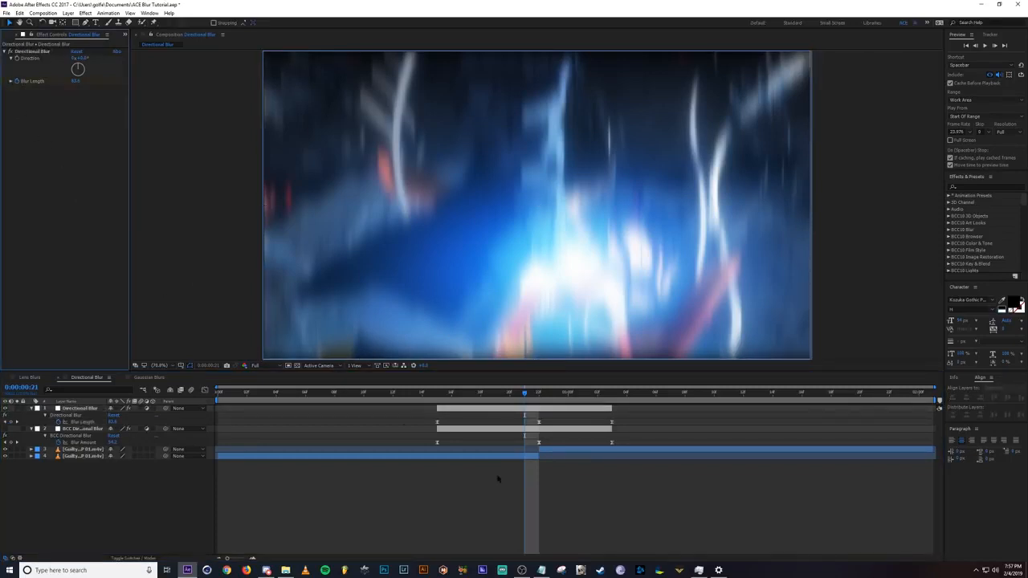
left_click(509, 394)
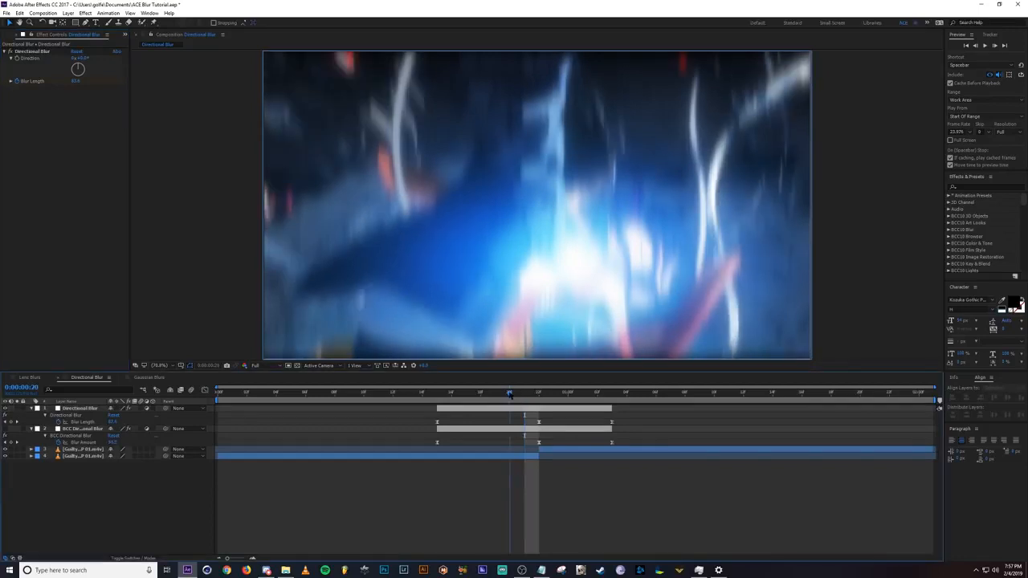
left_click(509, 409)
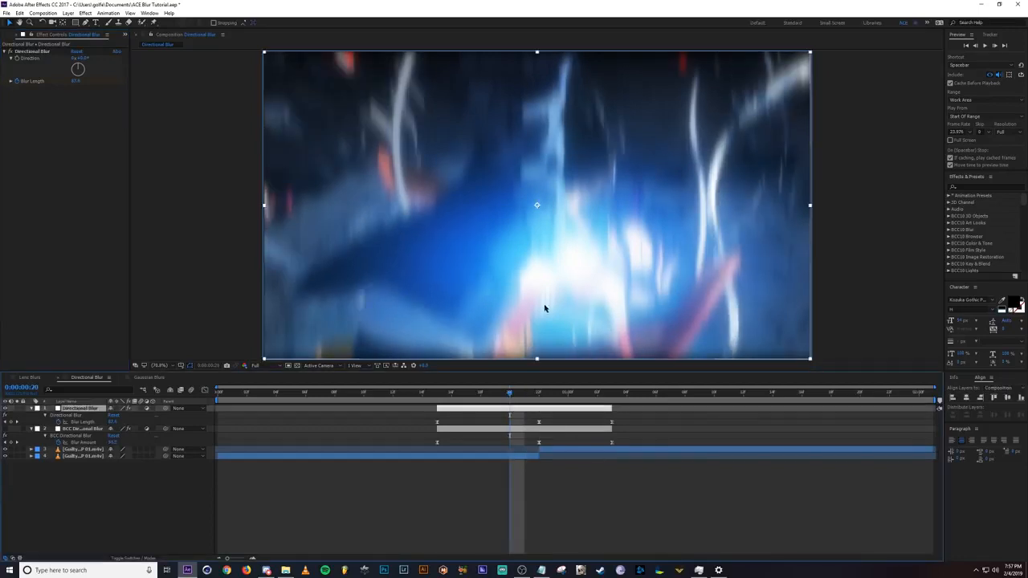
Apply the Motion Tile effect to the bottom video clip, enable Mirror Edges, and scrub back to frame 19.
left_click(518, 458)
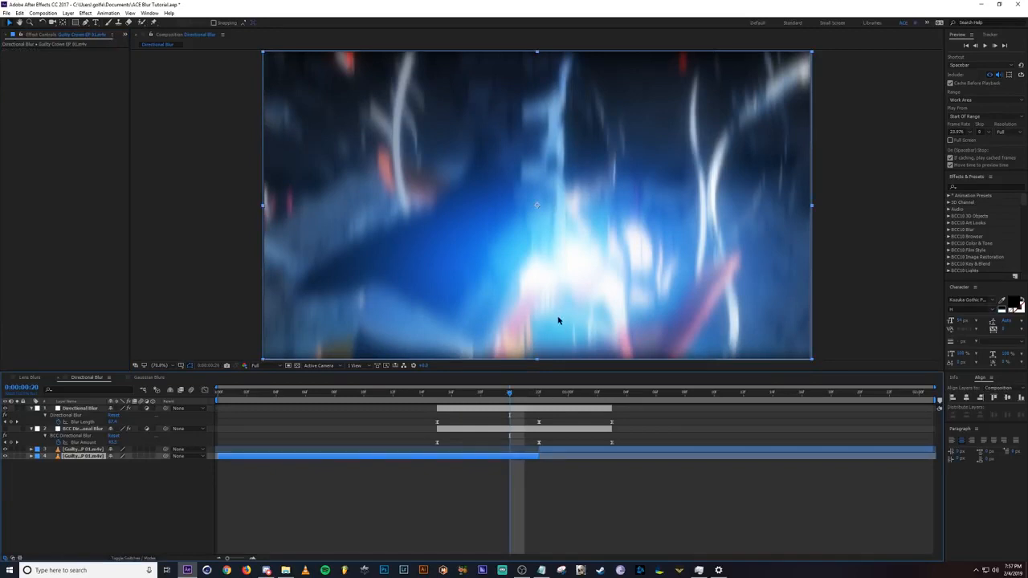
left_click(975, 186)
type("motion")
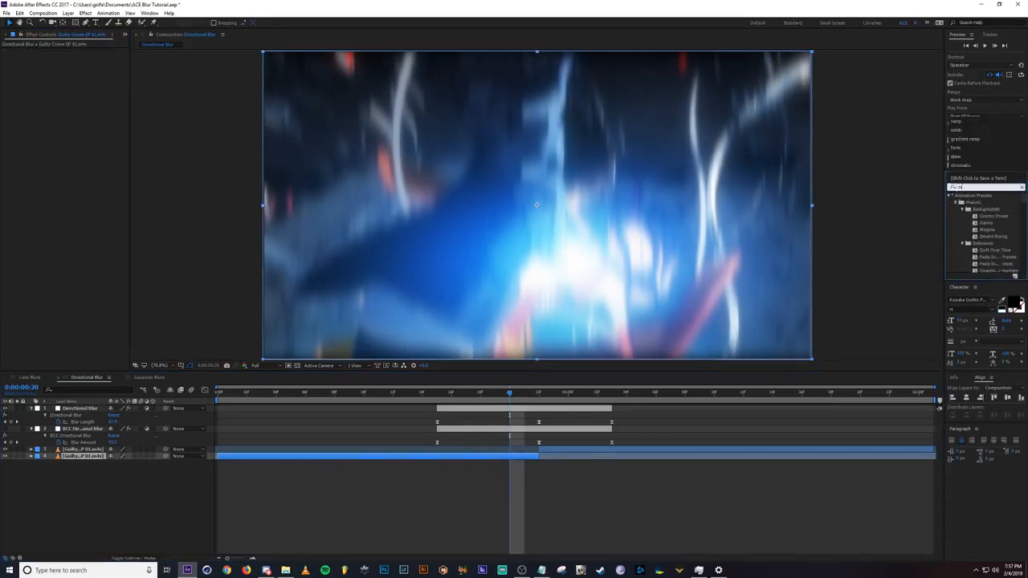
type(" tile")
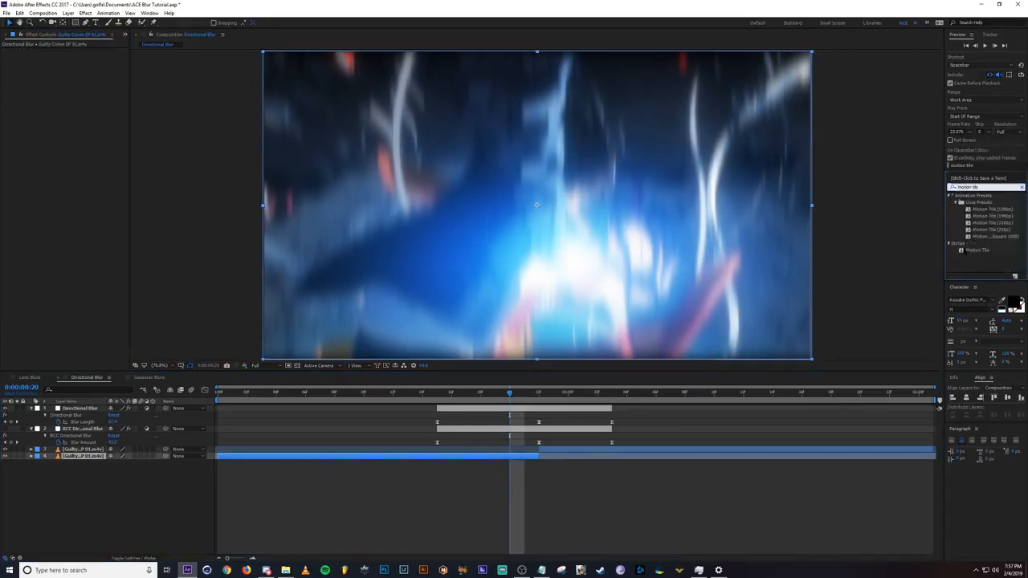
double_click(977, 250)
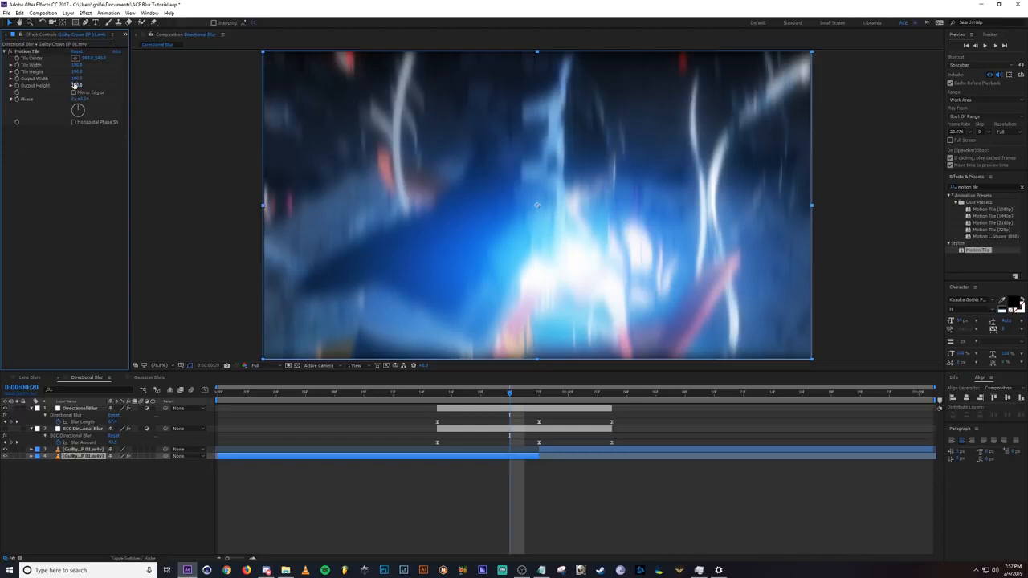
left_click(73, 92)
left_click(433, 532)
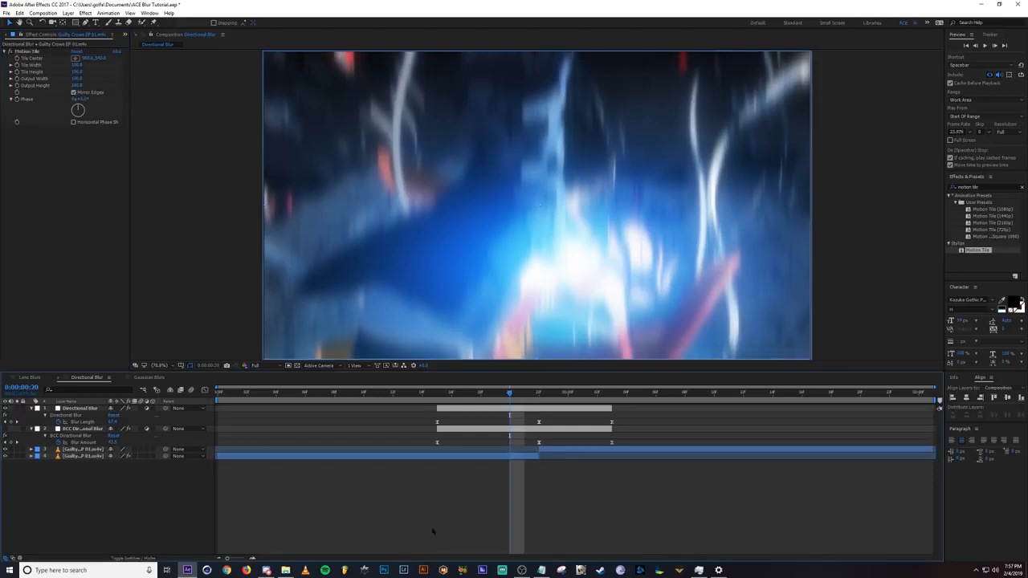
left_click_drag(508, 393, 495, 393)
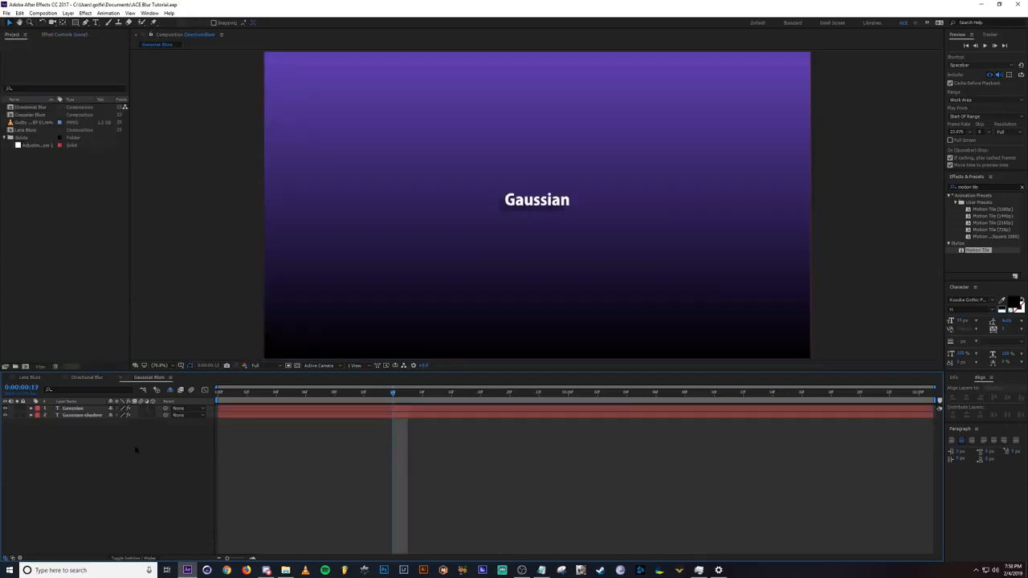
In the Gaussian Blurs composition, bring up the effect settings of the Gaussian shadow layer.
left_click(80, 409)
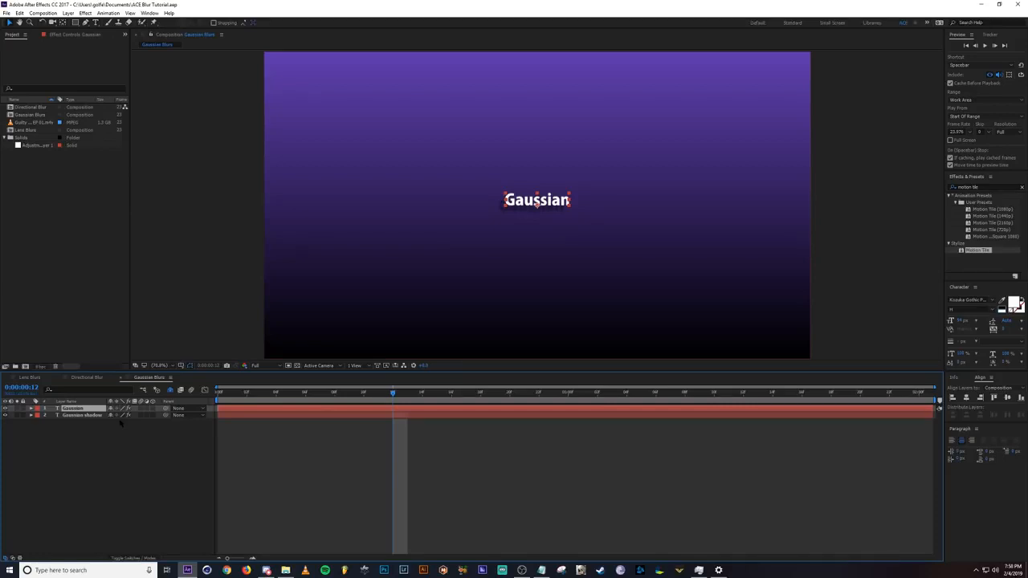
left_click(83, 416, "ctrl")
left_click(84, 416)
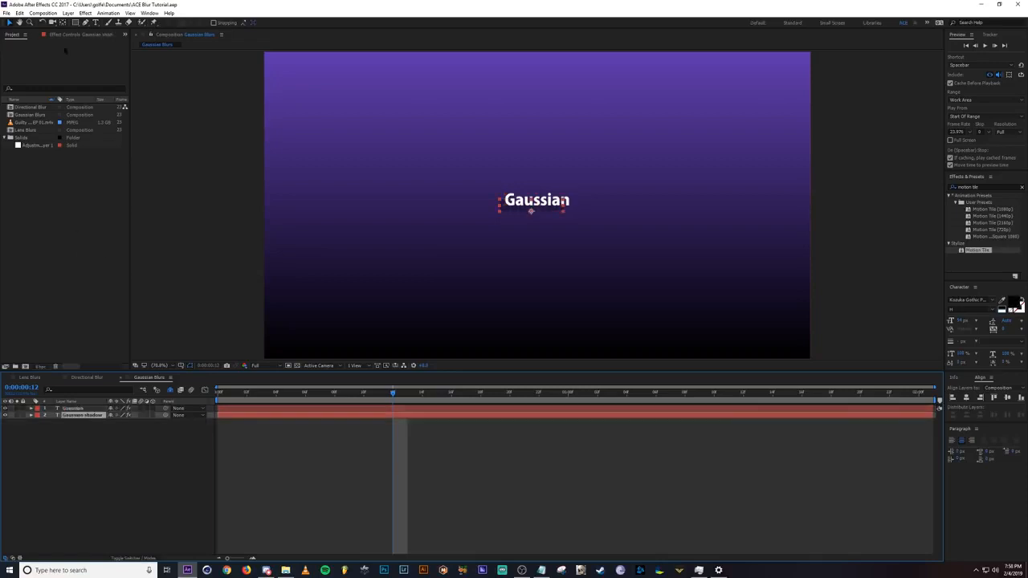
left_click(74, 35)
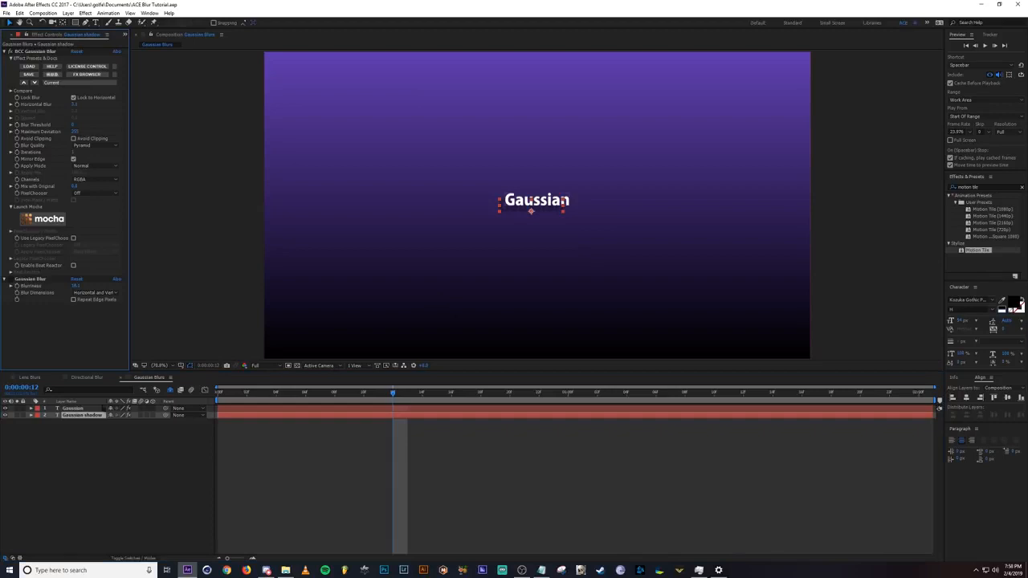
Hide the Gaussian text layer and take a closer look at the Gaussian shadow layer alone.
left_click(5, 409)
left_click(131, 461)
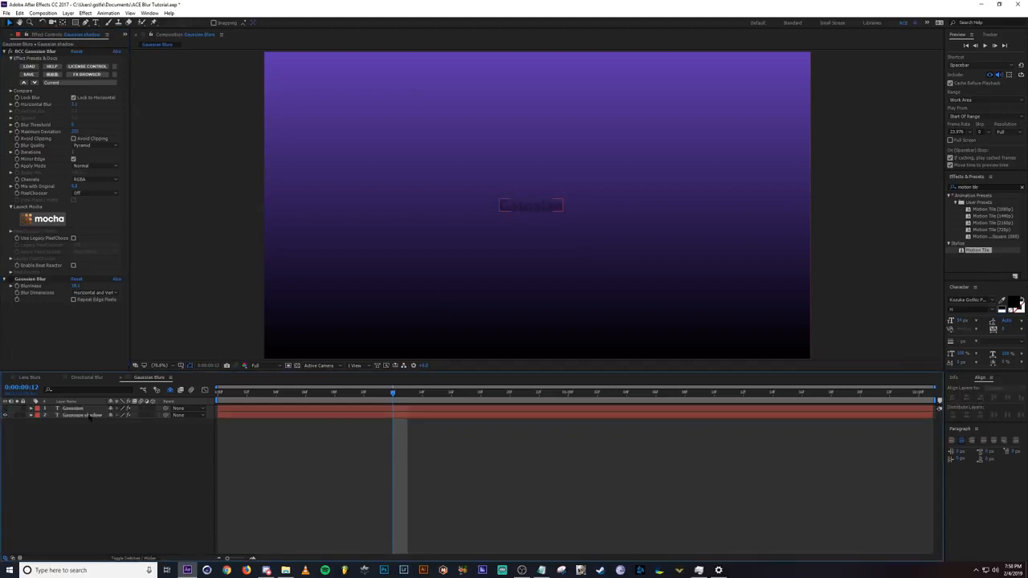
left_click(83, 415)
scroll(457, 273, "up", 1)
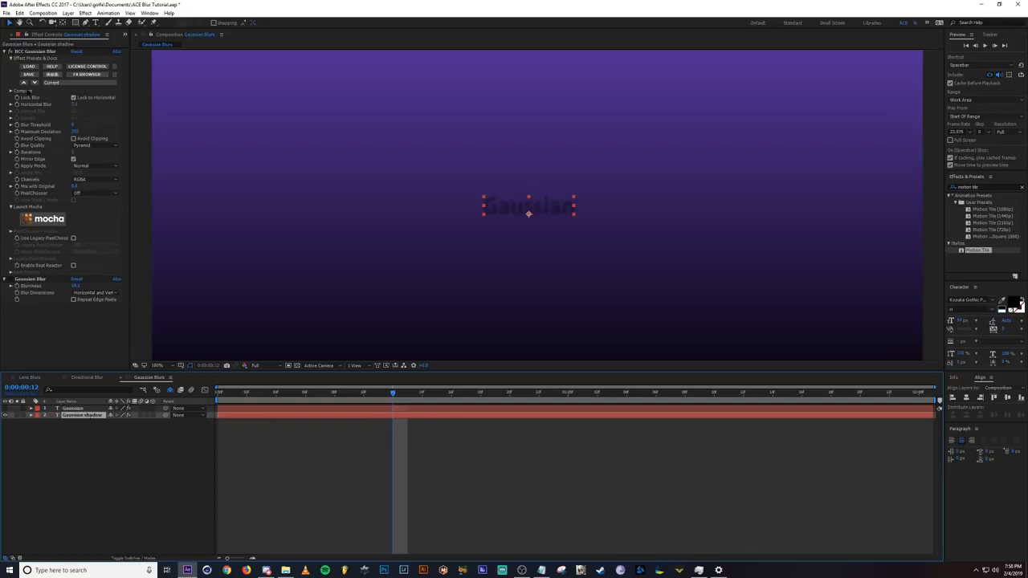
Toggle the BCC Gaussian Blur and Gaussian Blur on the shadow to compare them, and show the Gaussian text layer again.
left_click(8, 51)
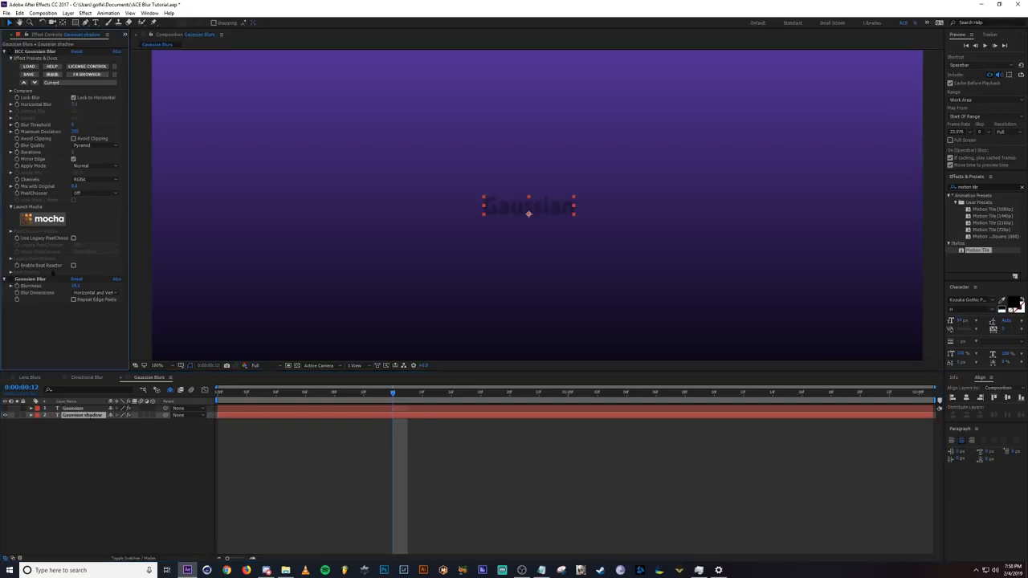
left_click(13, 281)
left_click(11, 278)
left_click(6, 408)
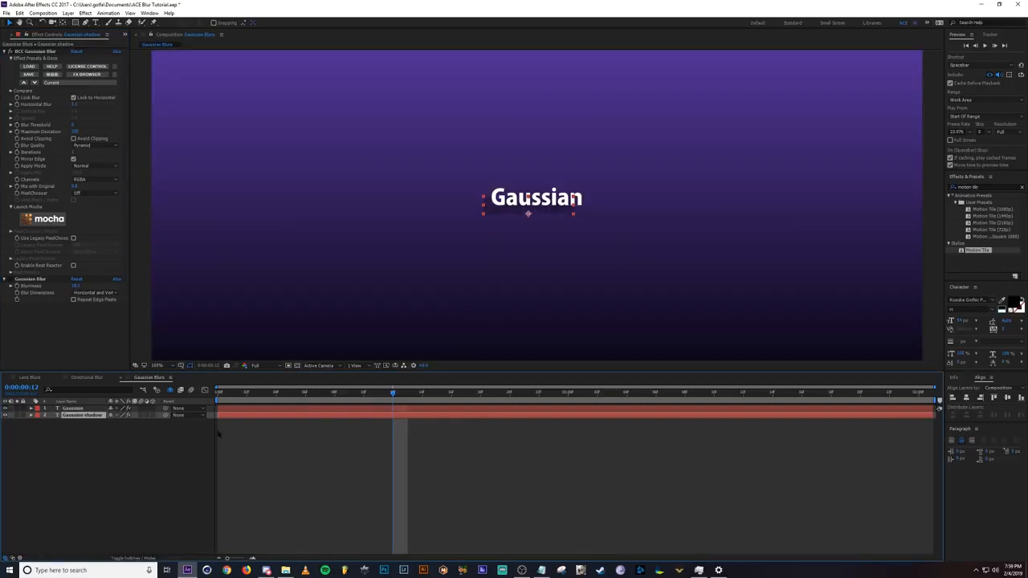
Enable the BCC Gaussian Blur on the Gaussian text layer and reduce its Horizontal Blur.
left_click(80, 408)
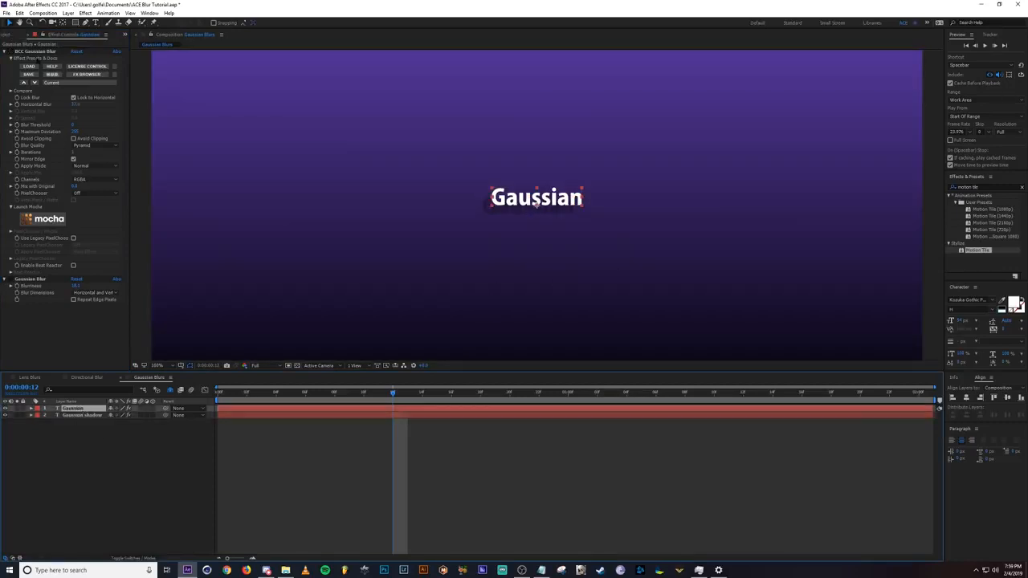
left_click(10, 52)
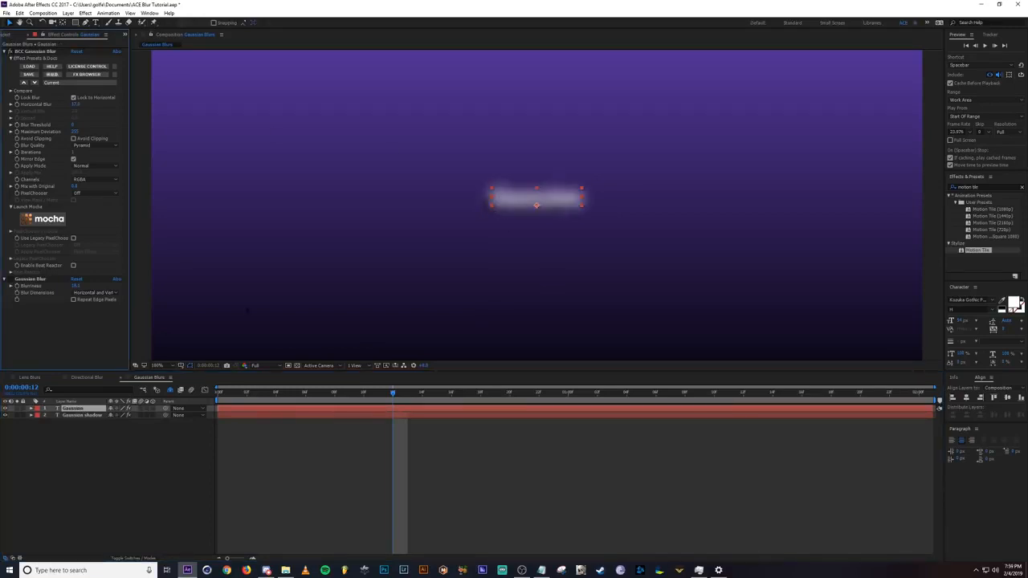
left_click_drag(74, 105, 44, 97)
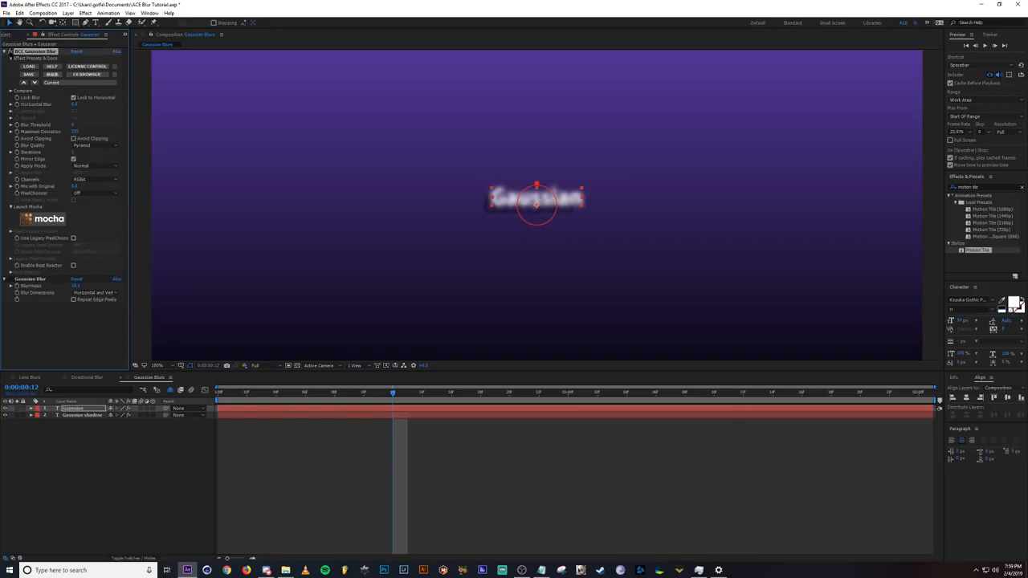
Try the BCC Fast Lens Blur on the Gaussian text layer with a lower Iris Scale, and delete the effect.
left_click(989, 187)
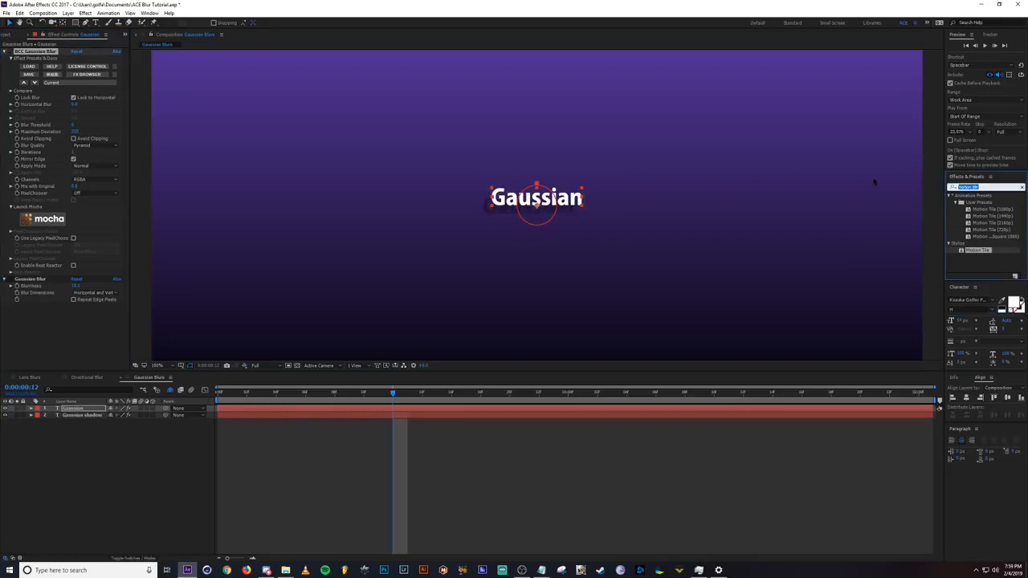
type("lens blur")
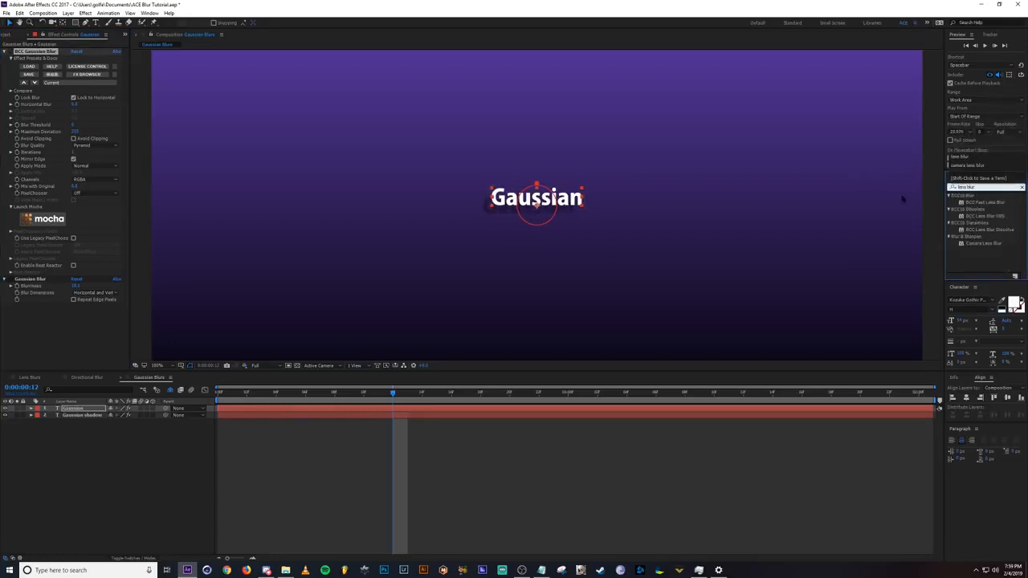
double_click(964, 201)
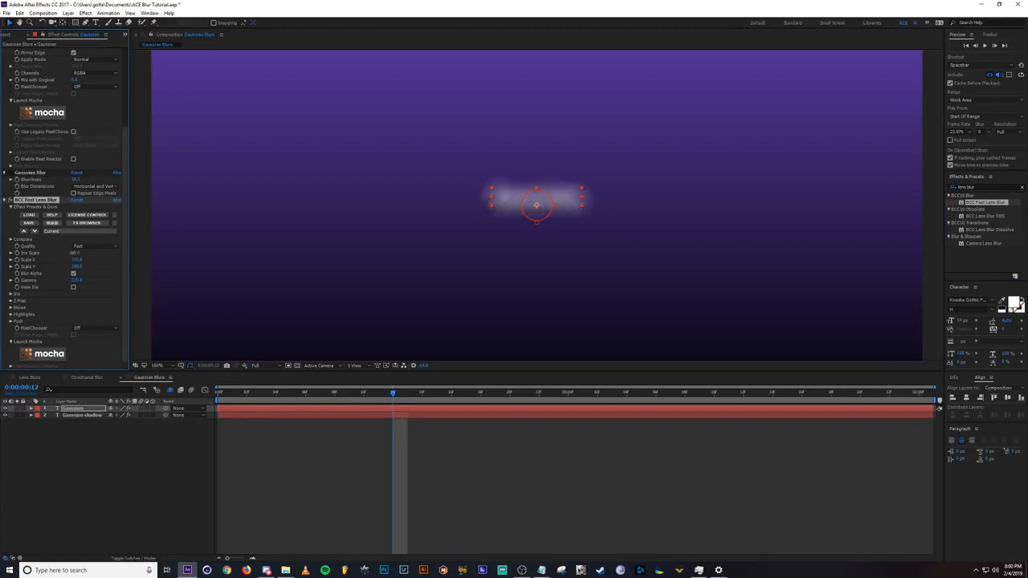
mouse_move(73, 253)
left_mouse_down()
mouse_move(23, 253)
mouse_move(121, 253)
mouse_move(58, 253)
left_mouse_up()
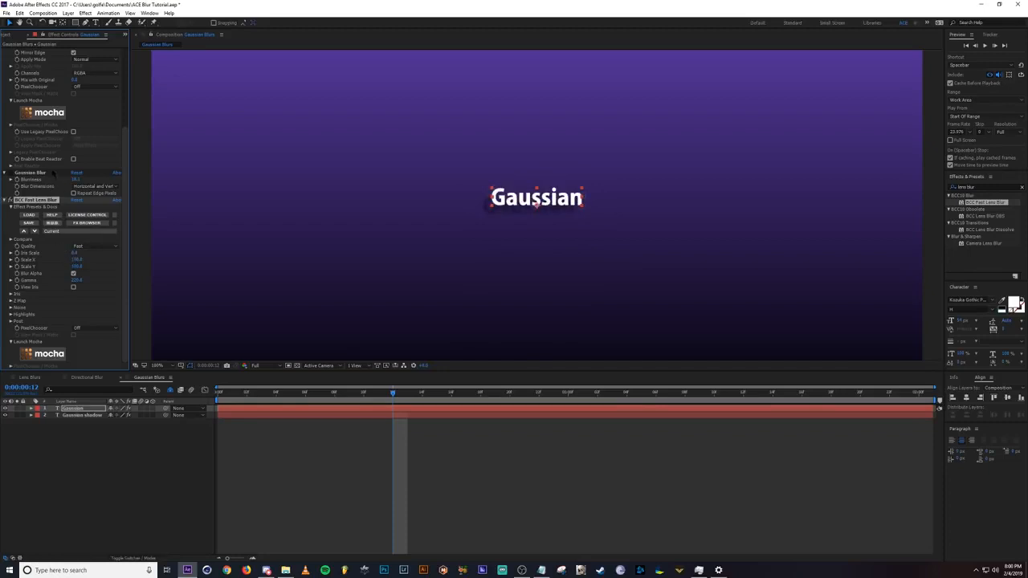
scroll(55, 170, "up", 3)
scroll(94, 231, "down", 2)
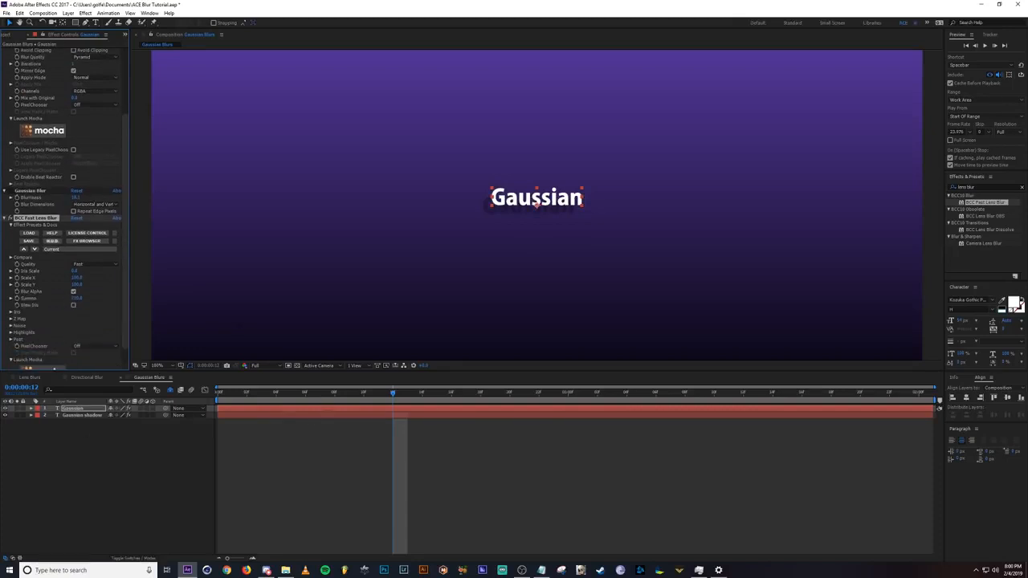
key("Delete")
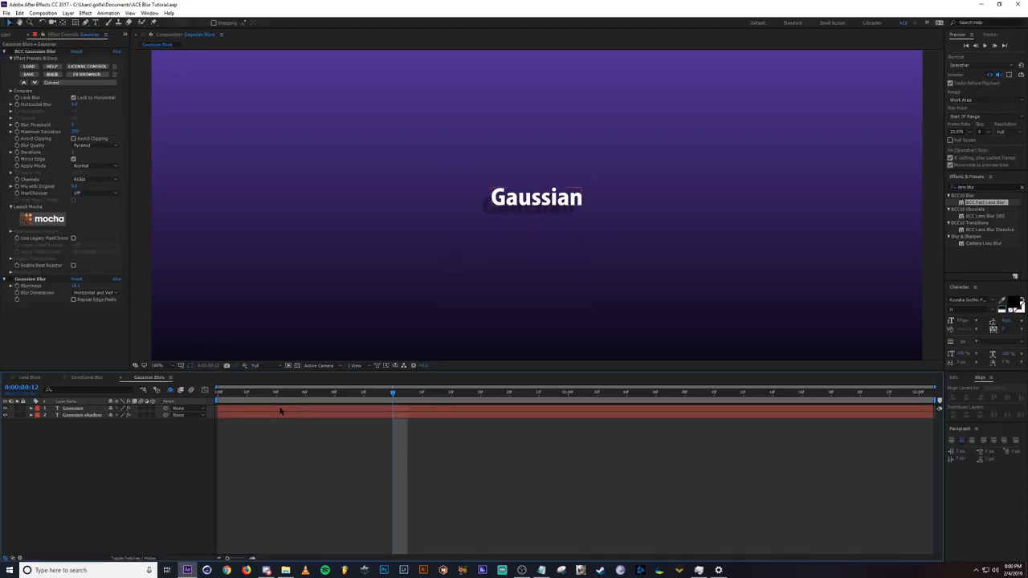
Scrub the Gaussian Blurs composition to frame 22 and examine the Gaussian text with its shadow.
left_click(222, 440)
left_click_drag(395, 393, 545, 397)
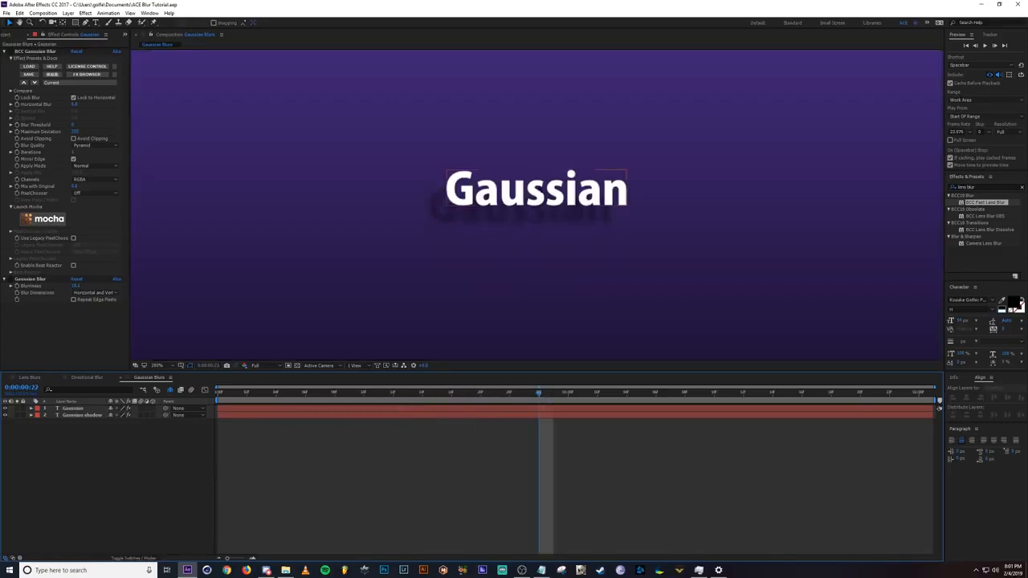
left_click(543, 201)
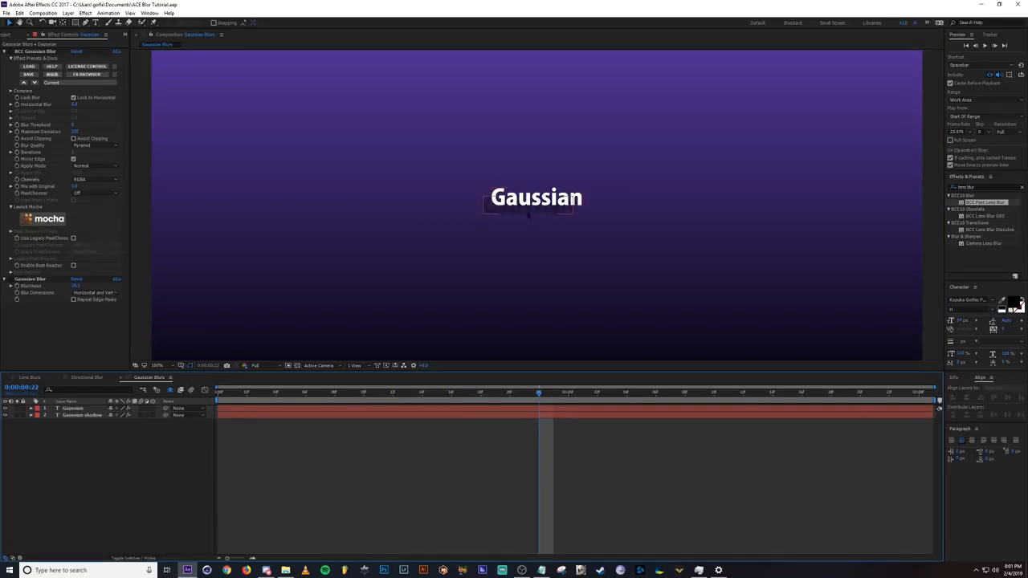
left_click(586, 217)
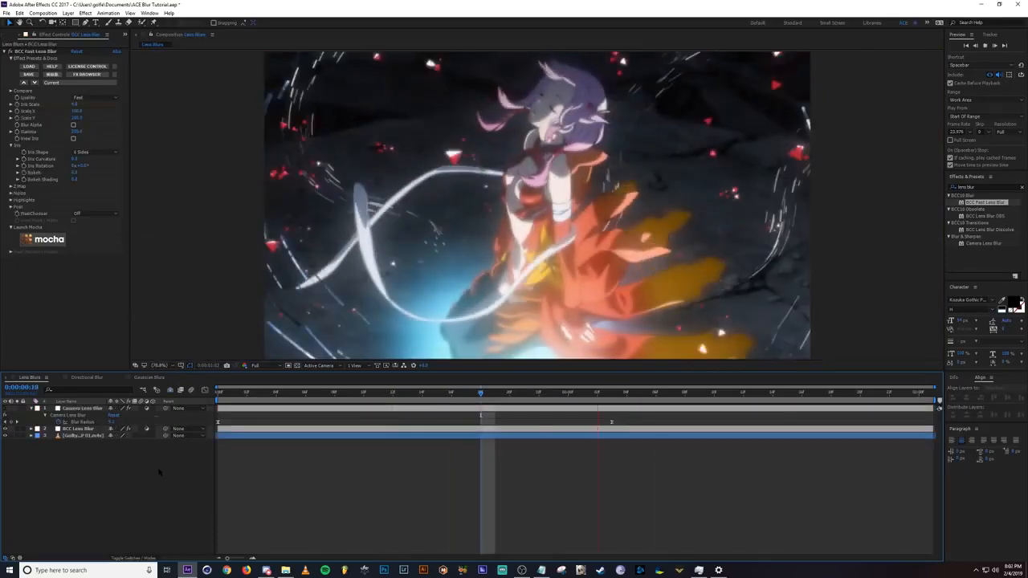